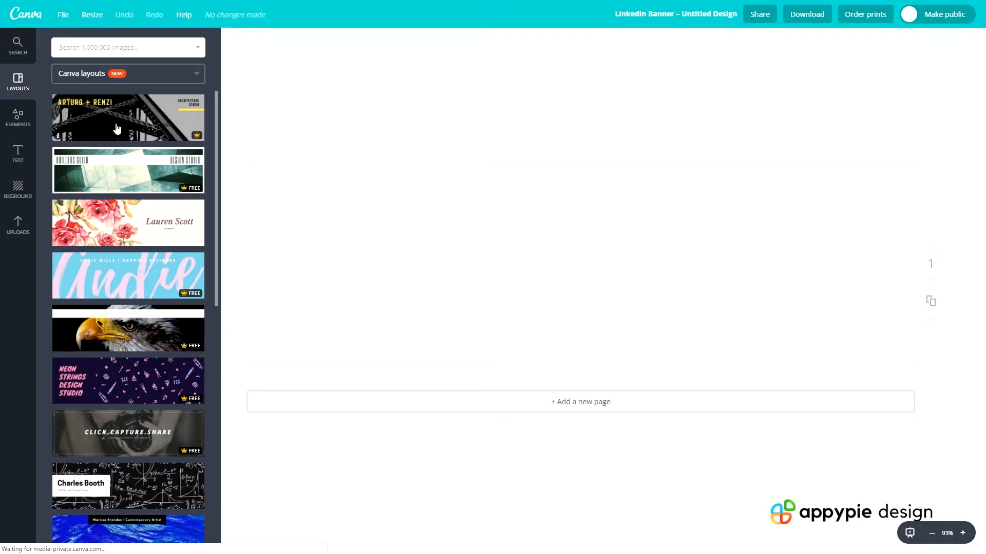
pyautogui.scroll(12, 122, 244)
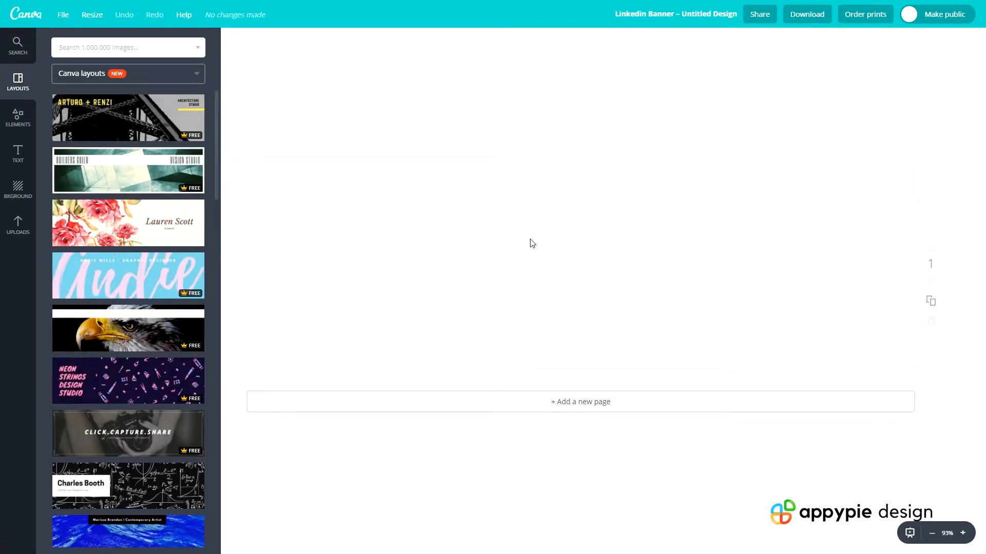
pyautogui.moveTo(249, 161); pyautogui.dragTo(917, 375)
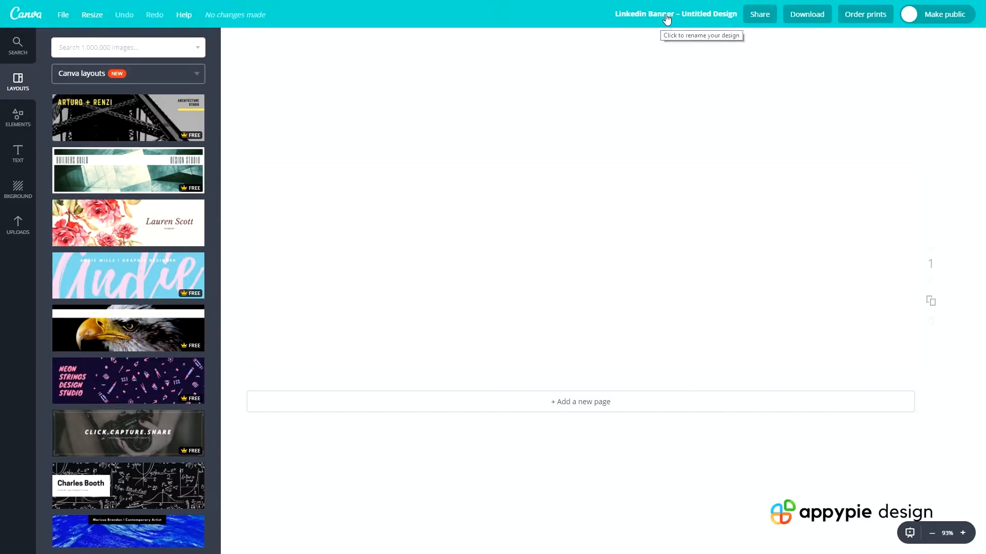
# Rename the design as "Linkedin Banner"
pyautogui.click(666, 19)
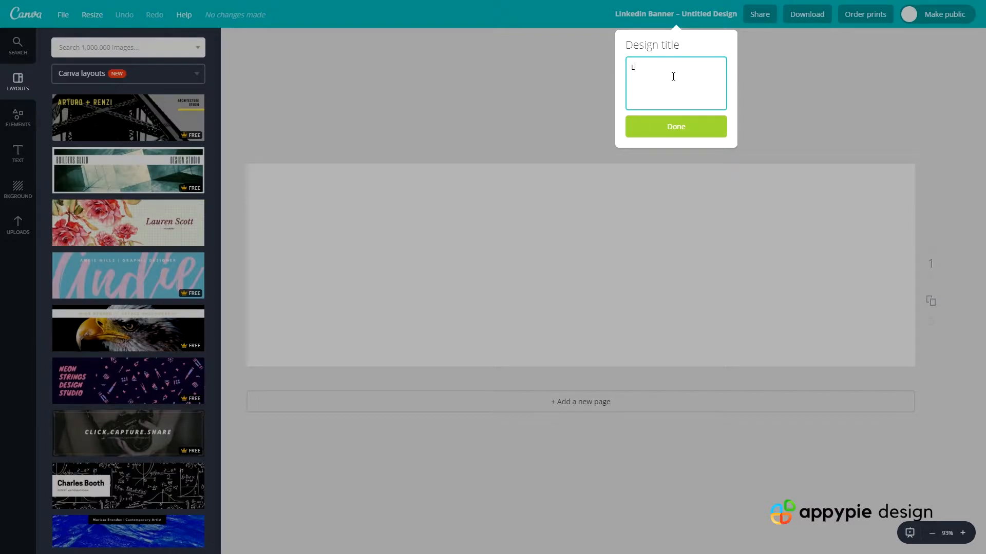
pyautogui.write('L')
pyautogui.press('Return')
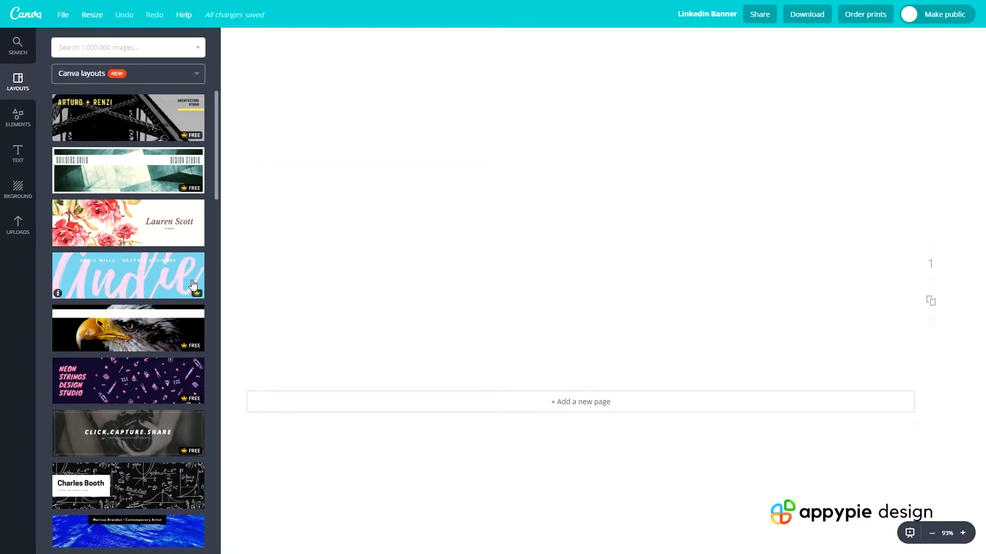
# Apply the "MOTIVATION | MARKETING | MINDSET" layout to the blank banner
pyautogui.scroll(-5, 129, 231)
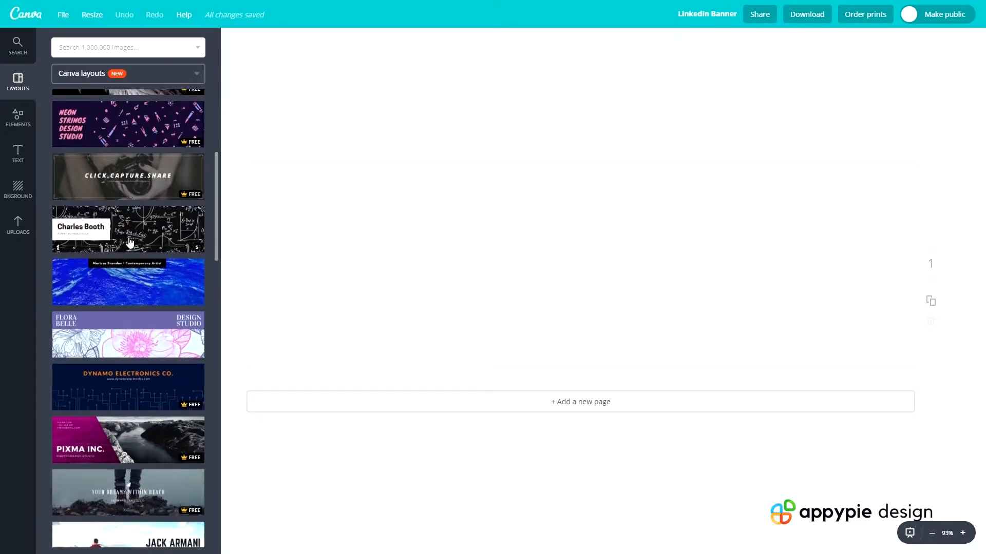
pyautogui.scroll(-3, 128, 241)
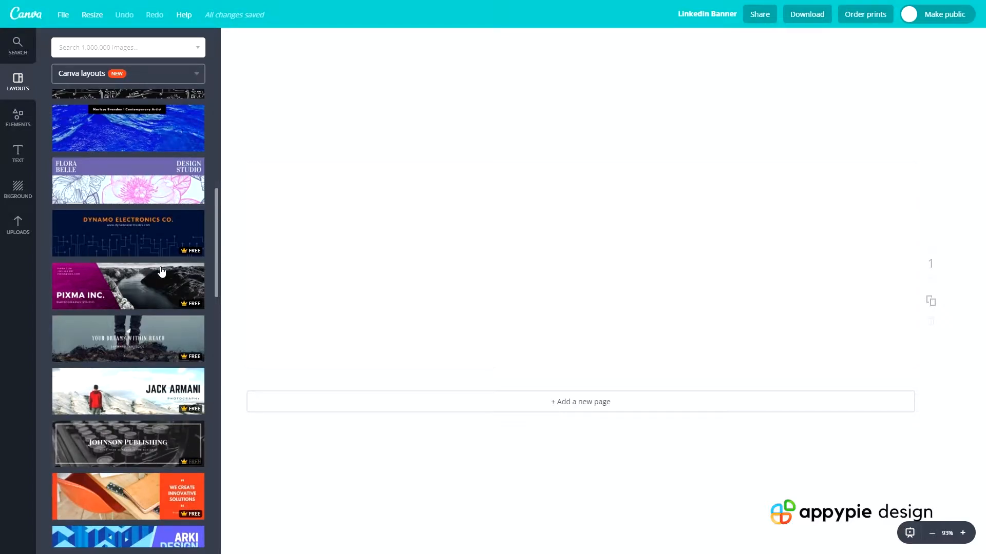
pyautogui.scroll(-3, 157, 308)
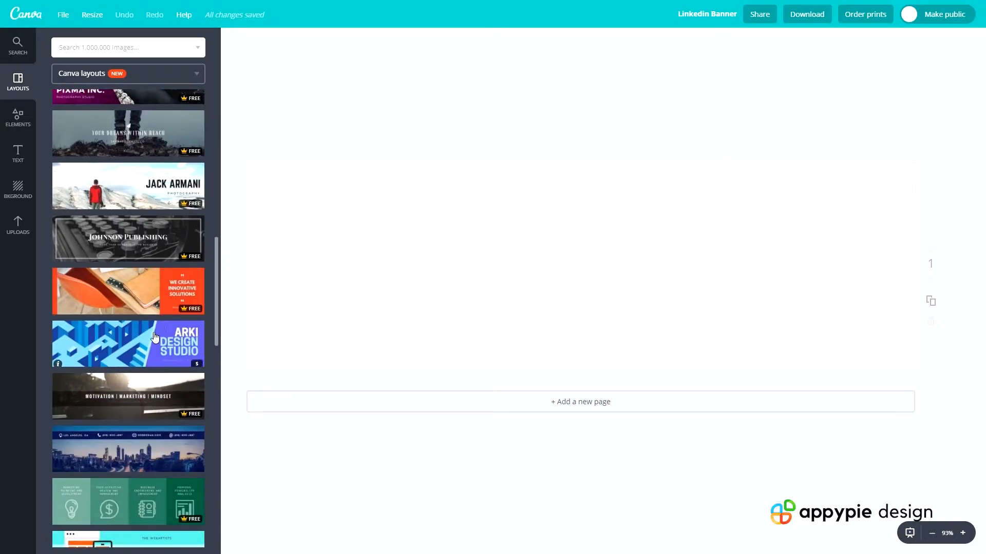
pyautogui.click(131, 405)
pyautogui.scroll(-7, 128, 308)
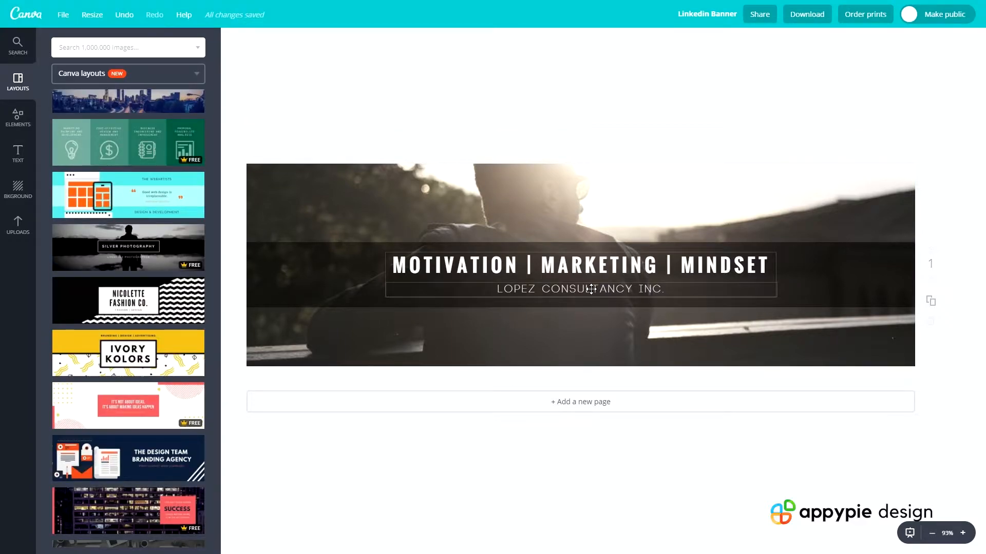
# Replace the company name under the headline with "BLACKBRICK"
pyautogui.doubleClick(590, 289)
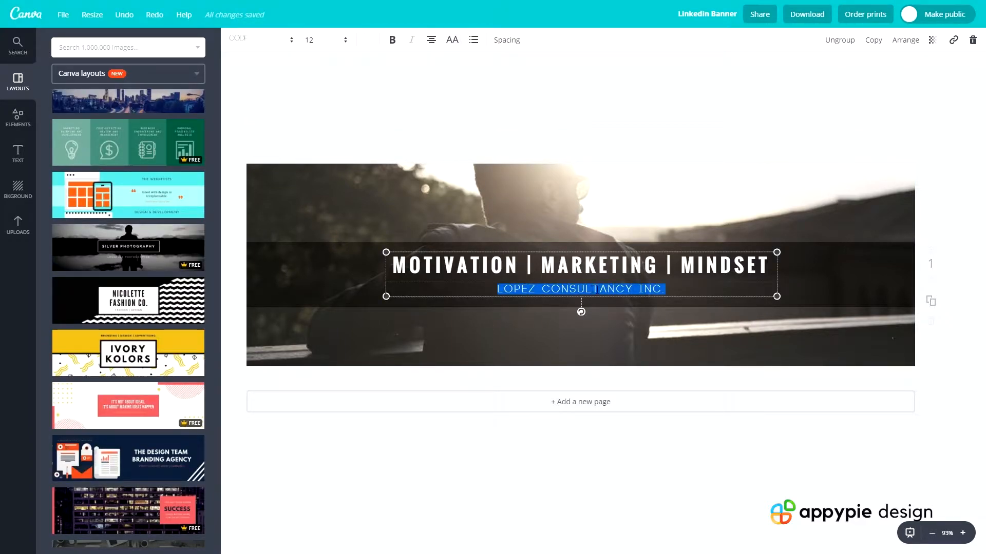
pyautogui.write('BLACKBRICK')
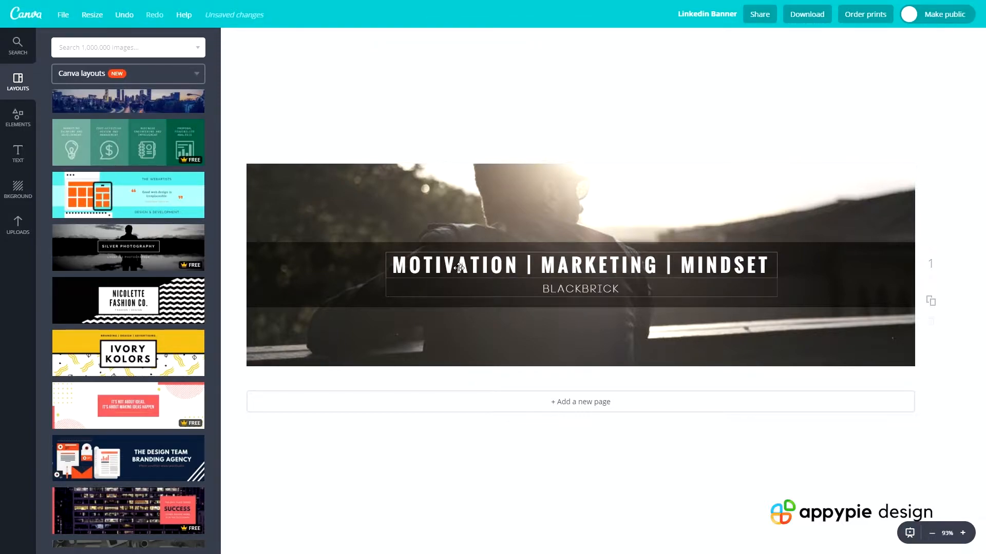
pyautogui.click(459, 267)
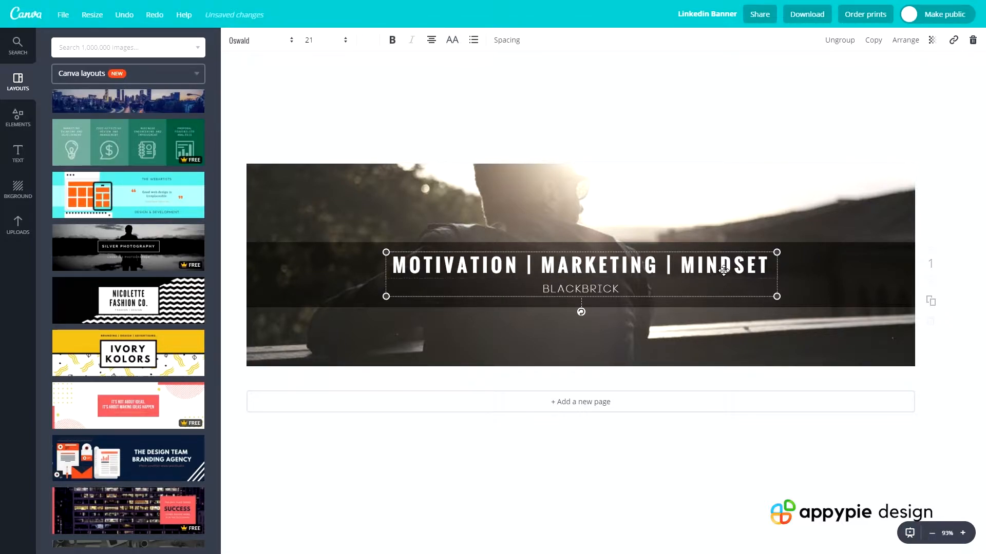
# Replace "MOTIVATION" in the headline with "ONLINE COURSES" and "MARKETING" with "24/7 SUPPORT"
pyautogui.doubleClick(488, 272)
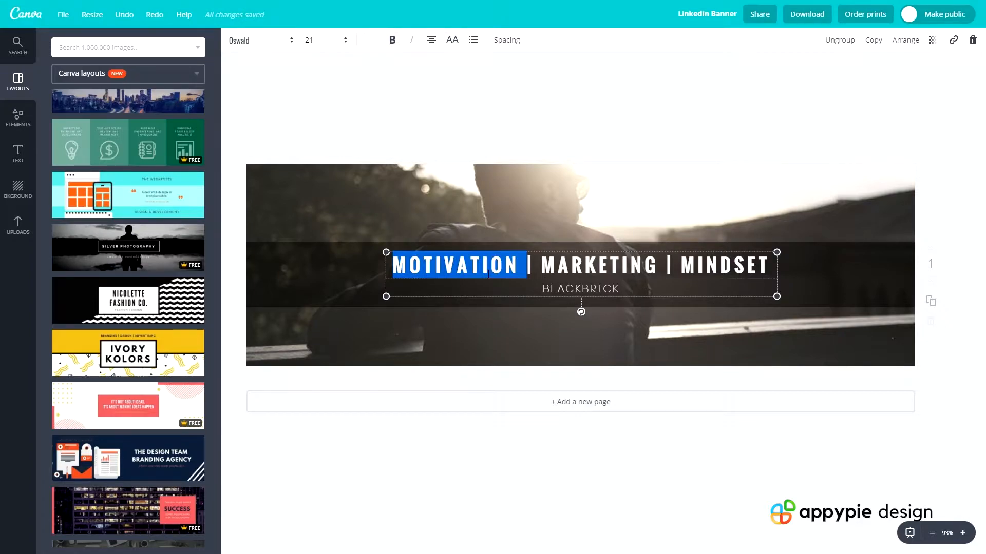
pyautogui.write('ONLINE COURSES')
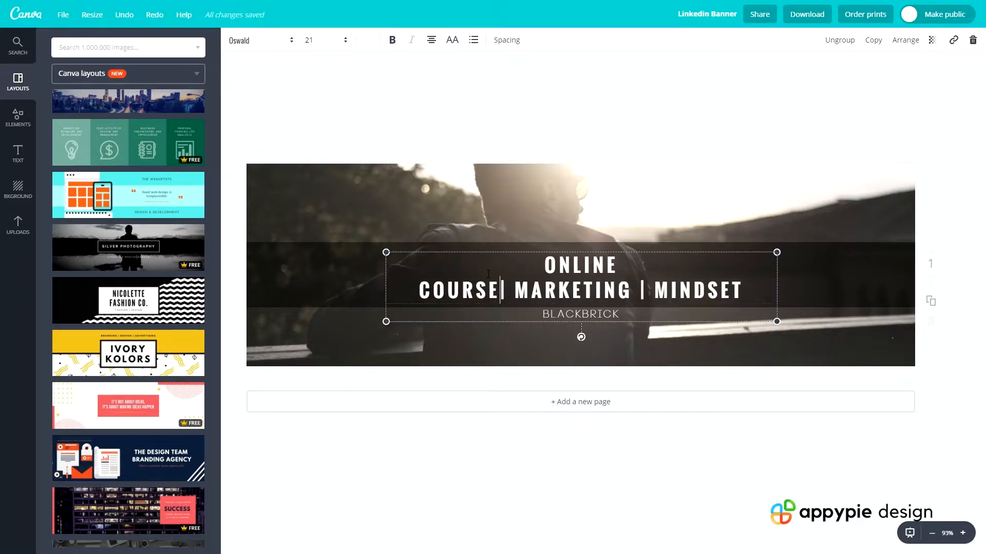
pyautogui.doubleClick(541, 287)
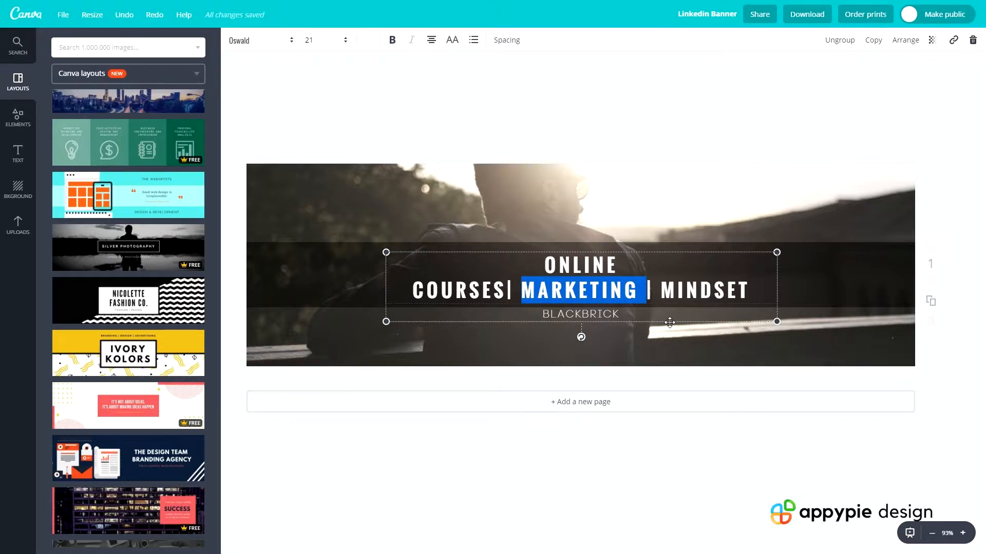
pyautogui.write('24/')
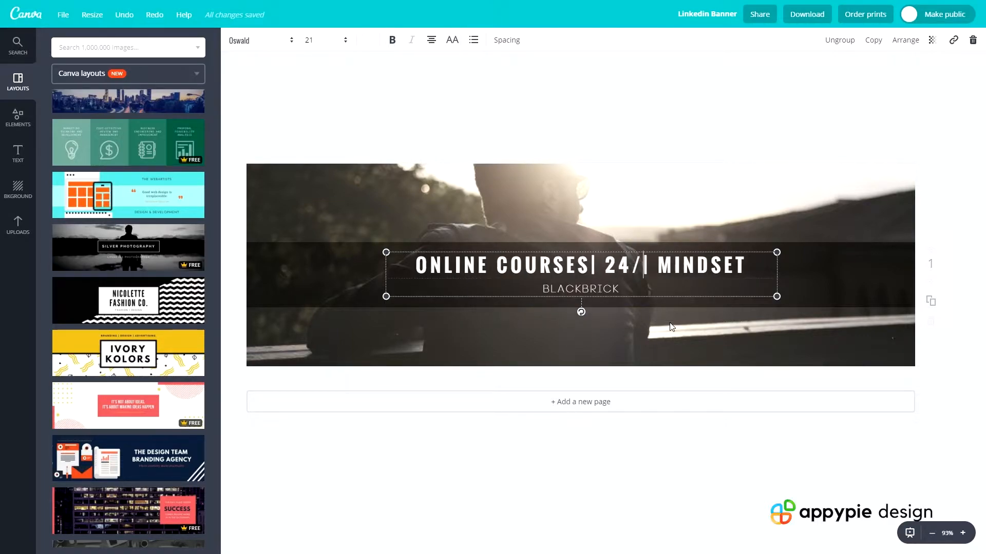
pyautogui.write('7 SUPPOE')
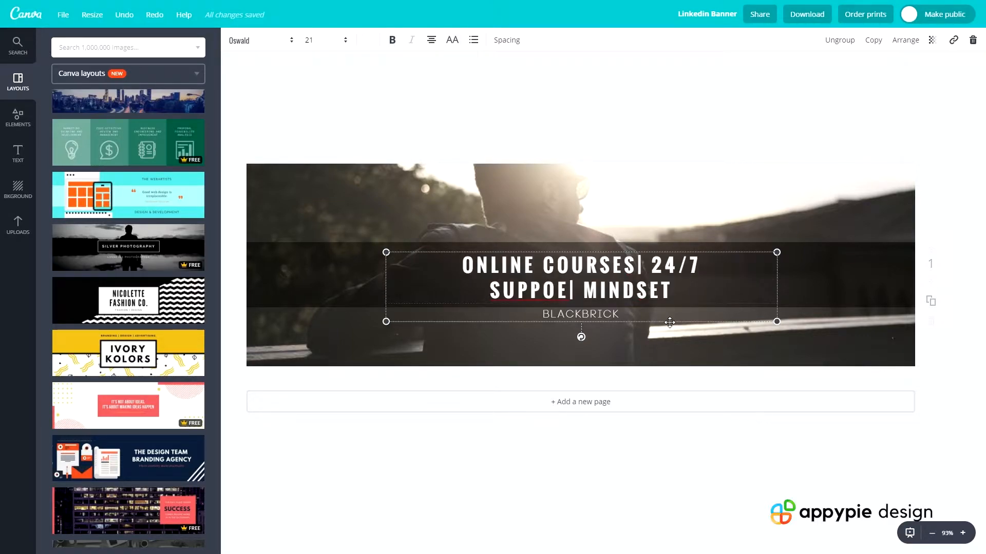
pyautogui.press('BackSpace')
pyautogui.write('ORTY')
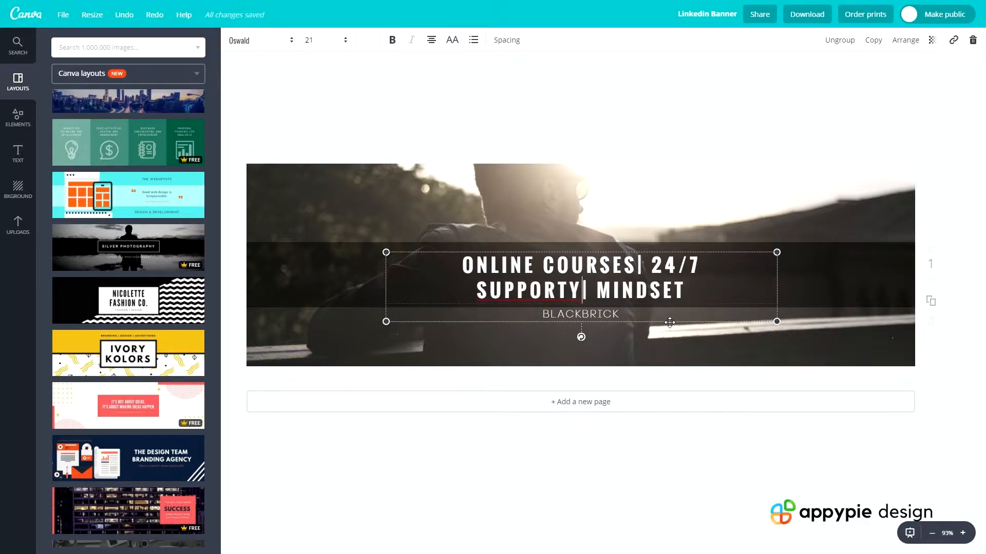
# Replace "MINDSET" at the end of the headline with "25,000+ STUDENTS"
pyautogui.doubleClick(621, 290)
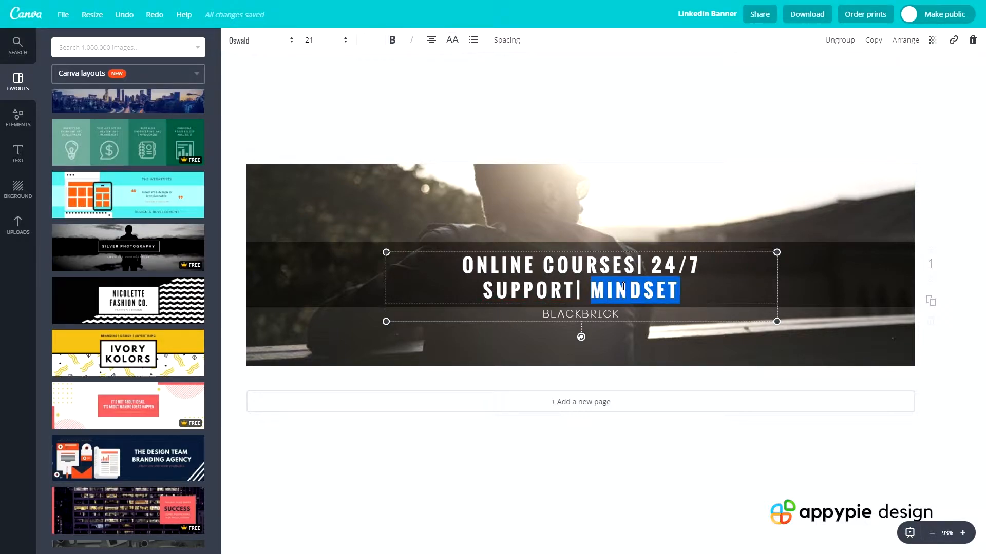
pyautogui.write('25')
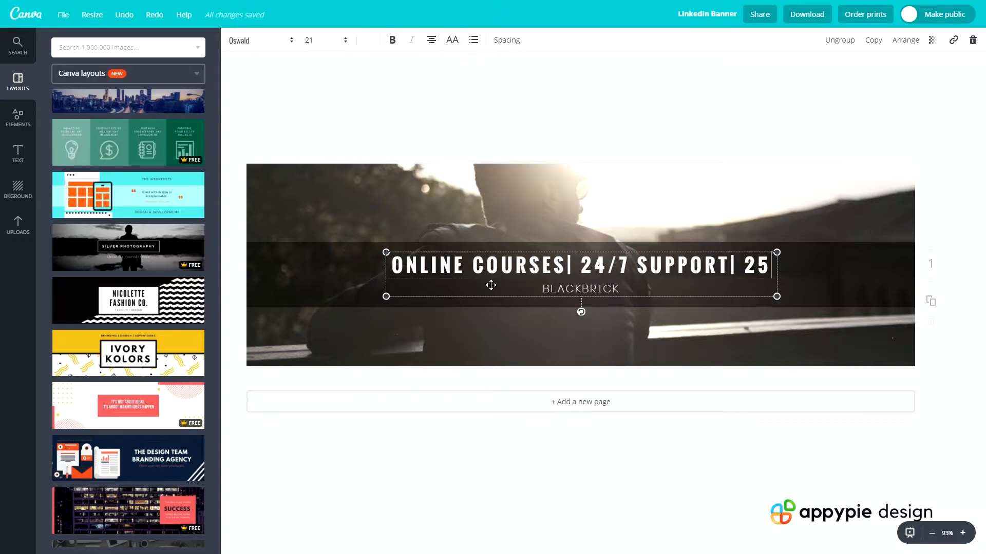
pyautogui.write(',000 ')
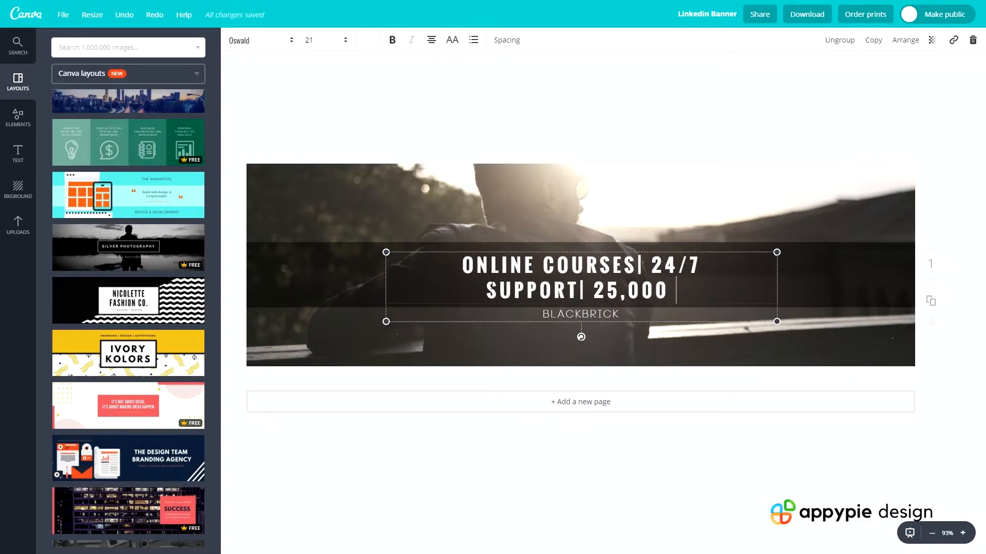
pyautogui.write('+ STUDENTS')
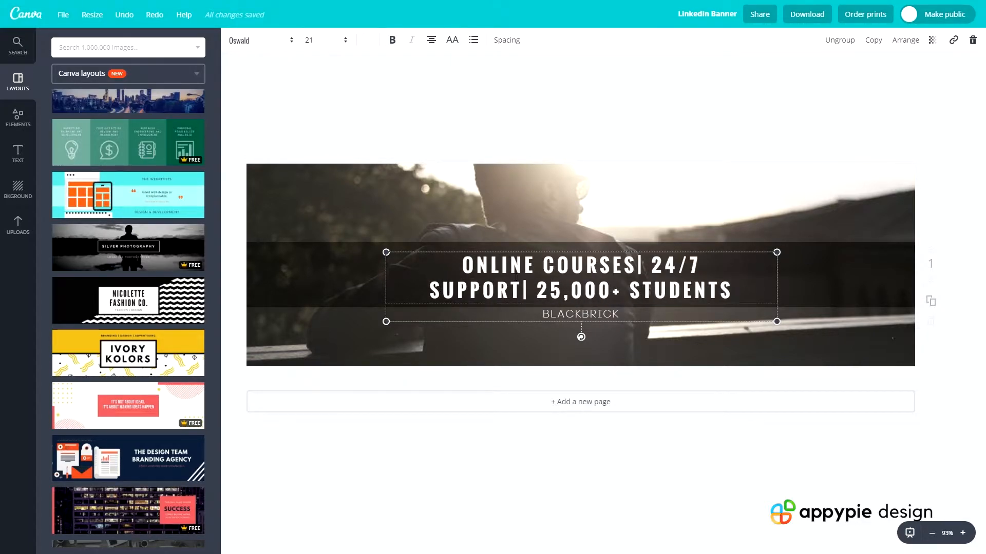
# Reduce the headline's font size to 14 so it fits on a single line
pyautogui.click(313, 45)
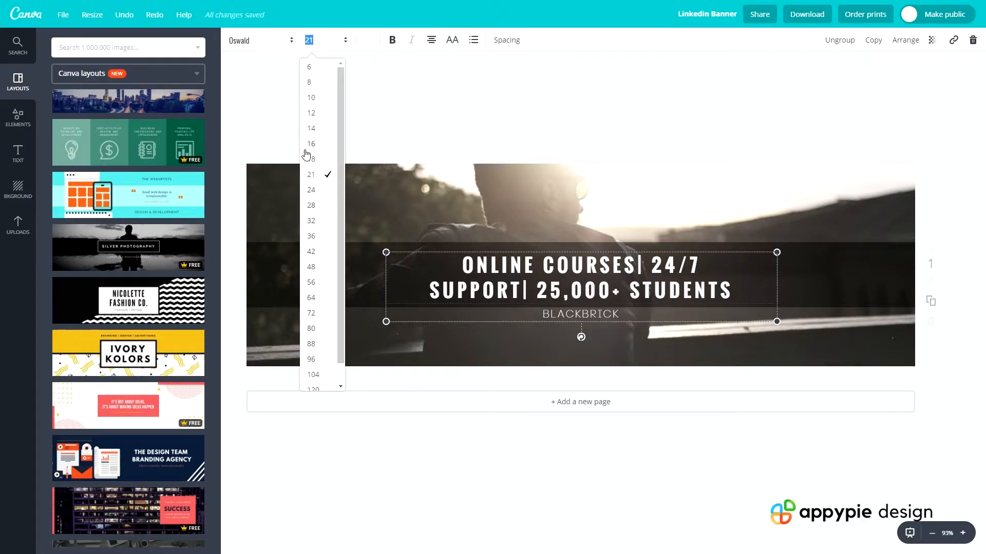
pyautogui.click(312, 159)
pyautogui.click(317, 47)
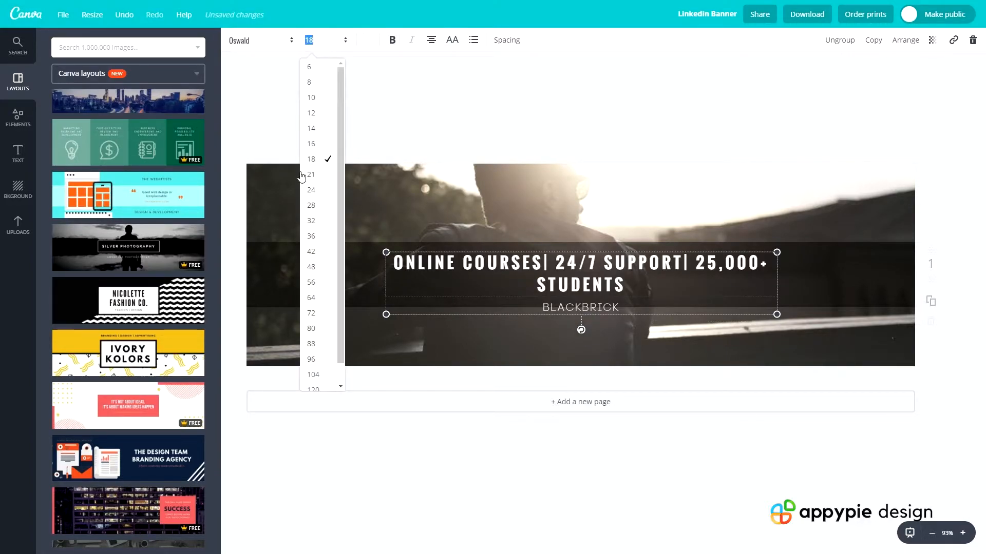
pyautogui.click(312, 151)
pyautogui.click(322, 42)
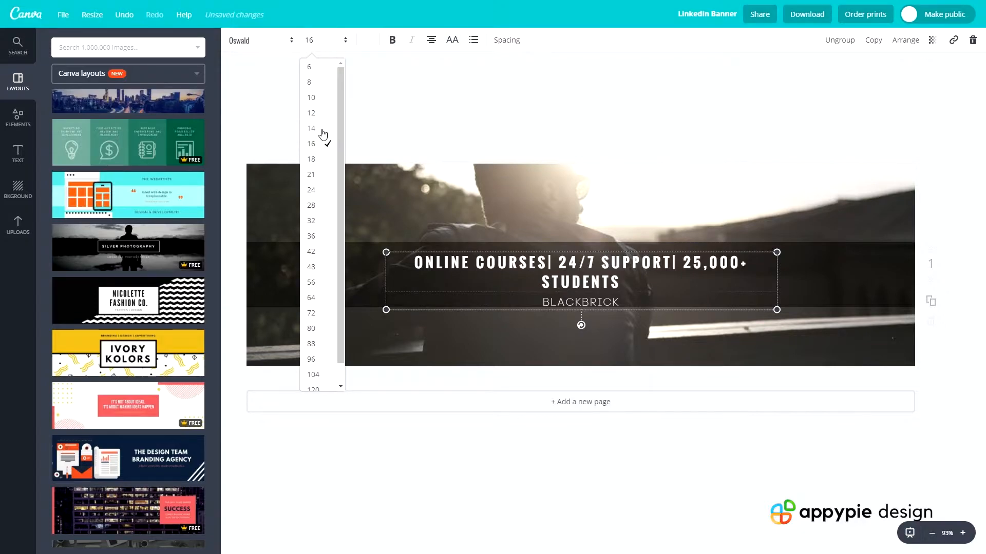
pyautogui.click(324, 131)
pyautogui.click(504, 208)
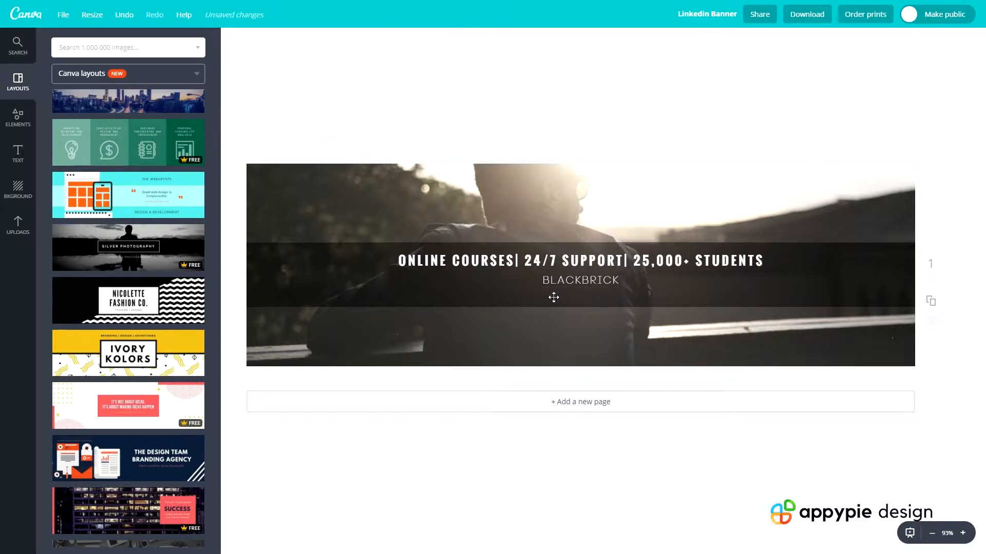
# Enlarge the grouped headline and company name to nearly the banner's full width and centre the group on the dark band
pyautogui.click(440, 265)
pyautogui.moveTo(386, 287); pyautogui.dragTo(317, 293)
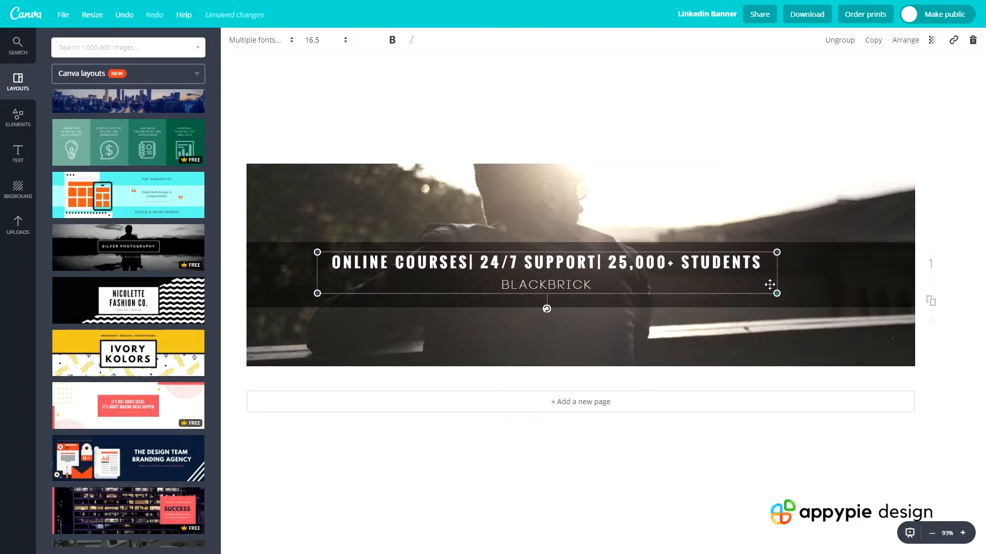
pyautogui.moveTo(776, 293); pyautogui.dragTo(880, 335)
pyautogui.moveTo(317, 252); pyautogui.dragTo(264, 248)
pyautogui.moveTo(403, 263); pyautogui.dragTo(411, 263)
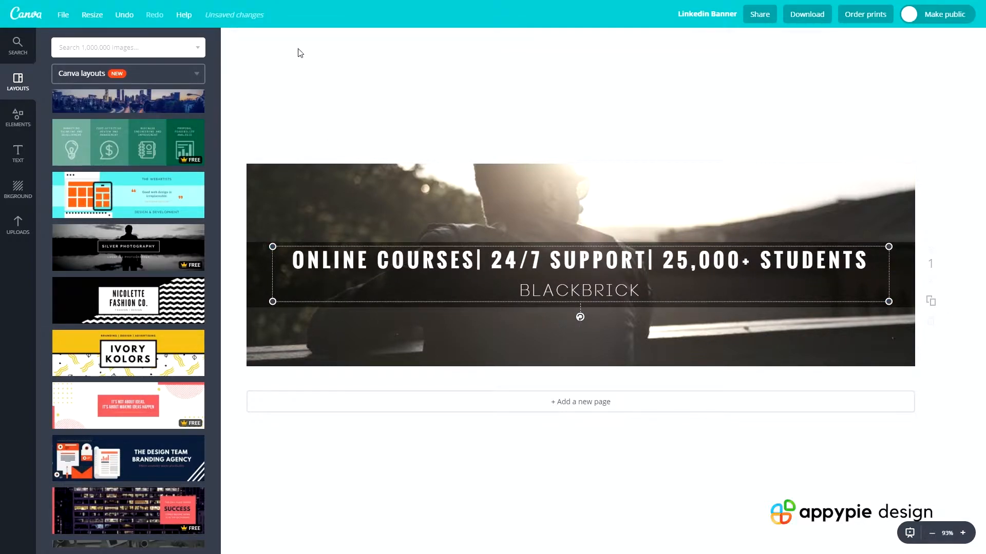
pyautogui.click(644, 195)
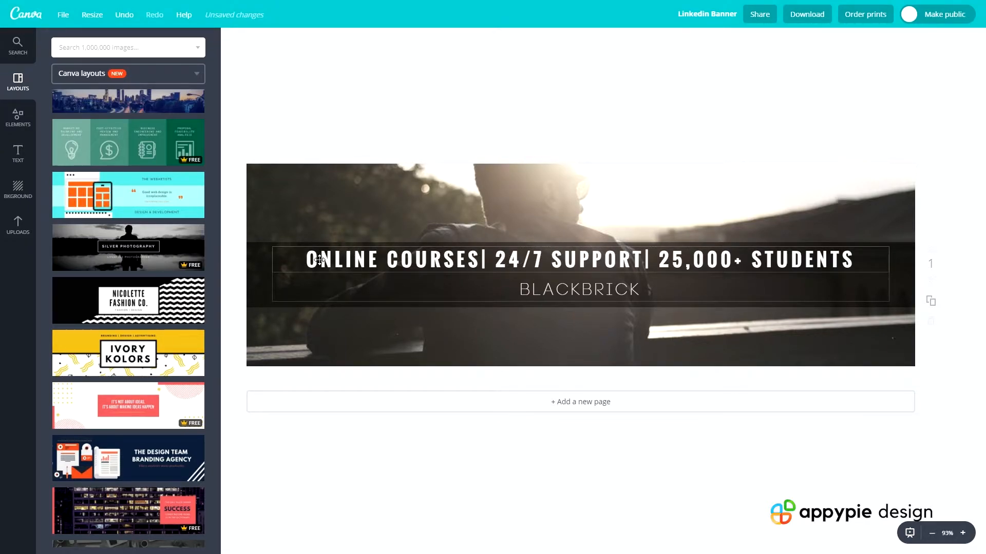
# Insert a space before each vertical separator so the headline reads "ONLINE COURSES | 24/7 SUPPORT | 25,000+ STUDENTS"
pyautogui.click(386, 260)
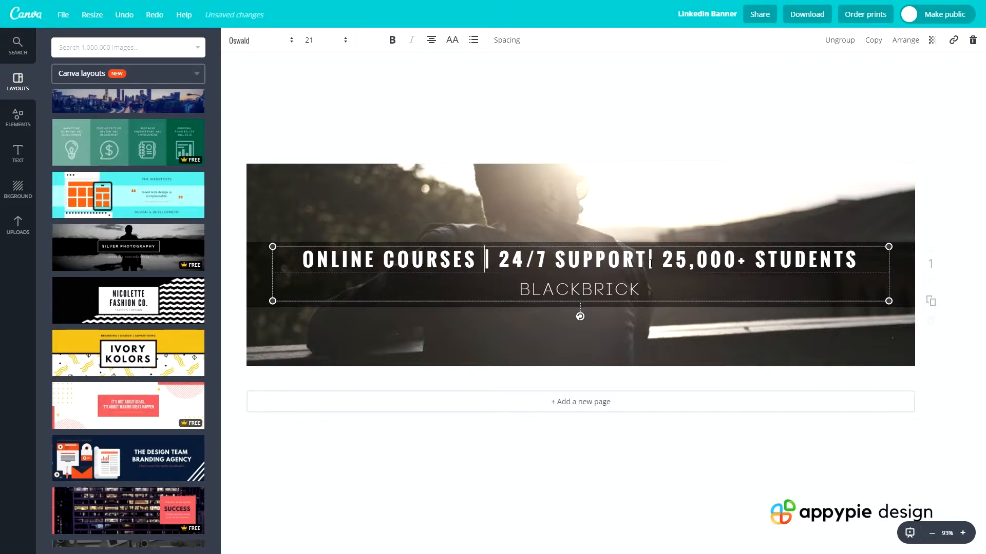
pyautogui.click(650, 263)
pyautogui.press('Escape')
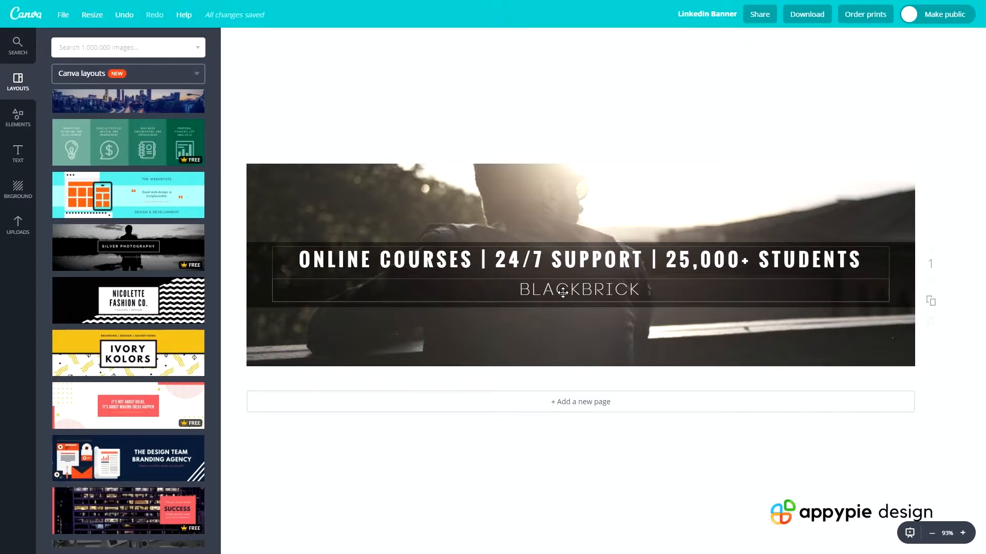
pyautogui.click(563, 293)
pyautogui.click(497, 149)
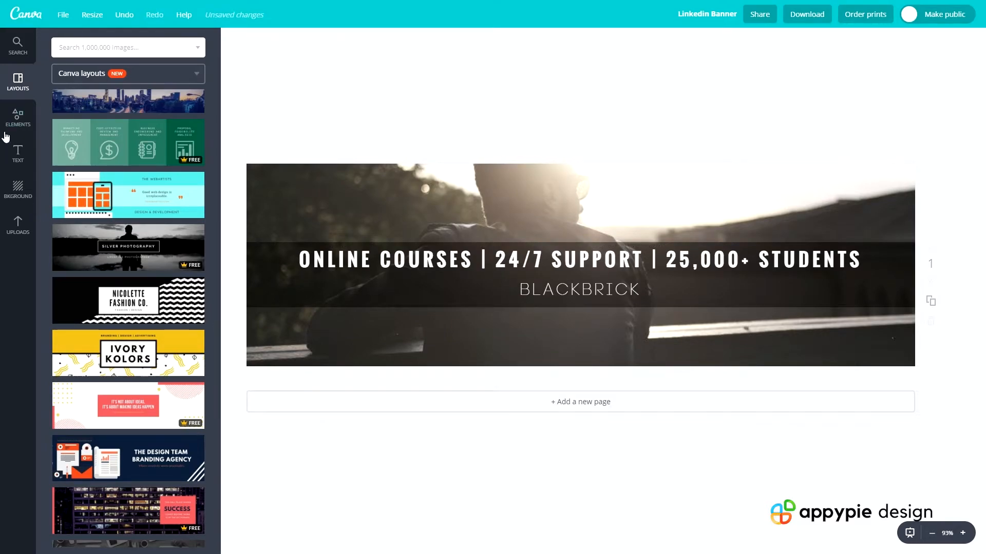
pyautogui.click(18, 150)
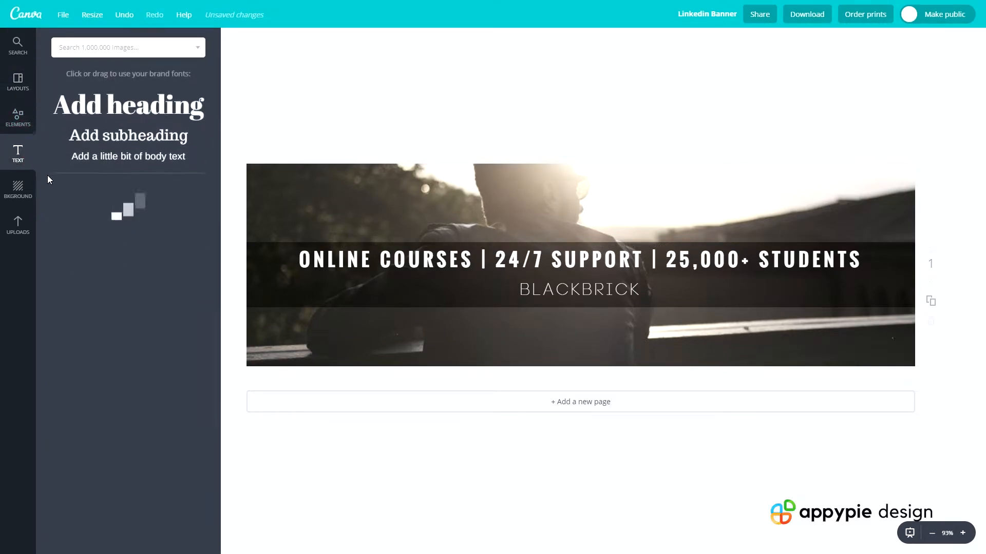
pyautogui.click(135, 156)
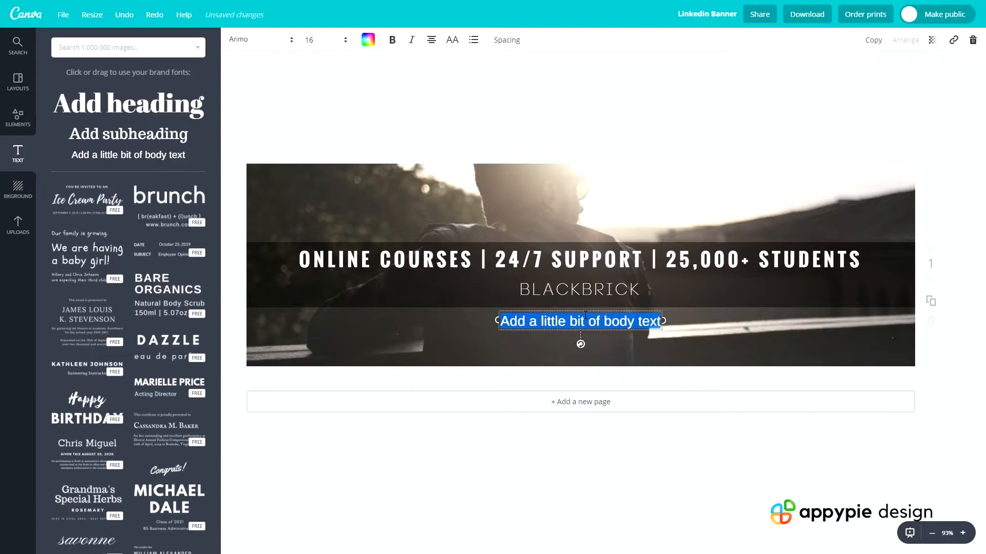
pyautogui.write('www.blackbricktraining.co.uk')
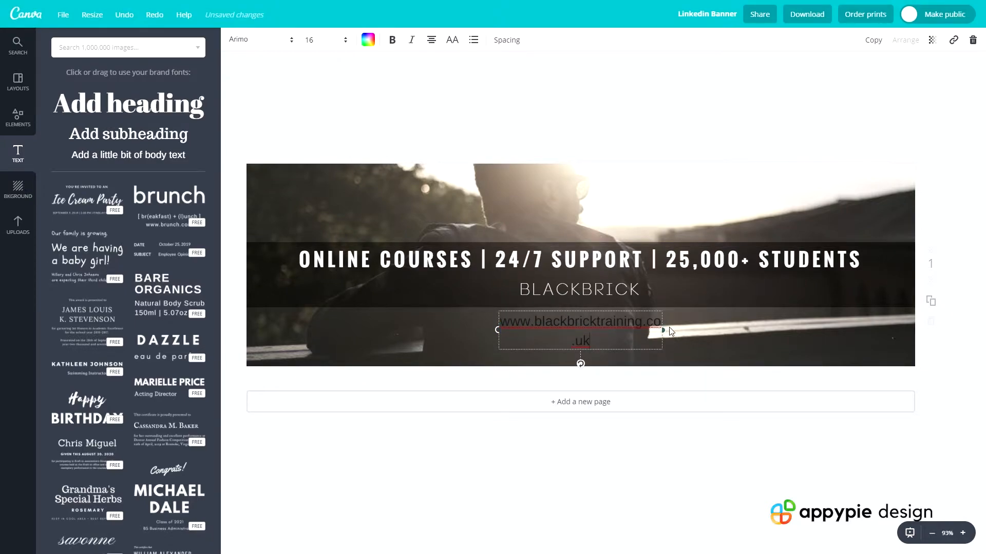
pyautogui.moveTo(664, 330); pyautogui.dragTo(689, 329)
pyautogui.moveTo(606, 309); pyautogui.dragTo(594, 307)
pyautogui.click(526, 353)
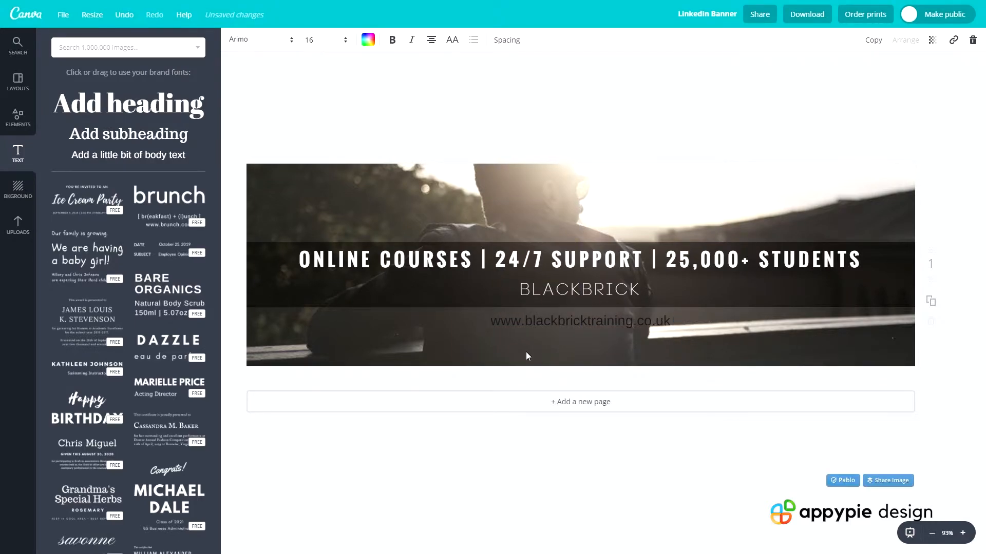
# Set the website line's font to Oswald and its text colour to white
pyautogui.click(541, 329)
pyautogui.click(256, 40)
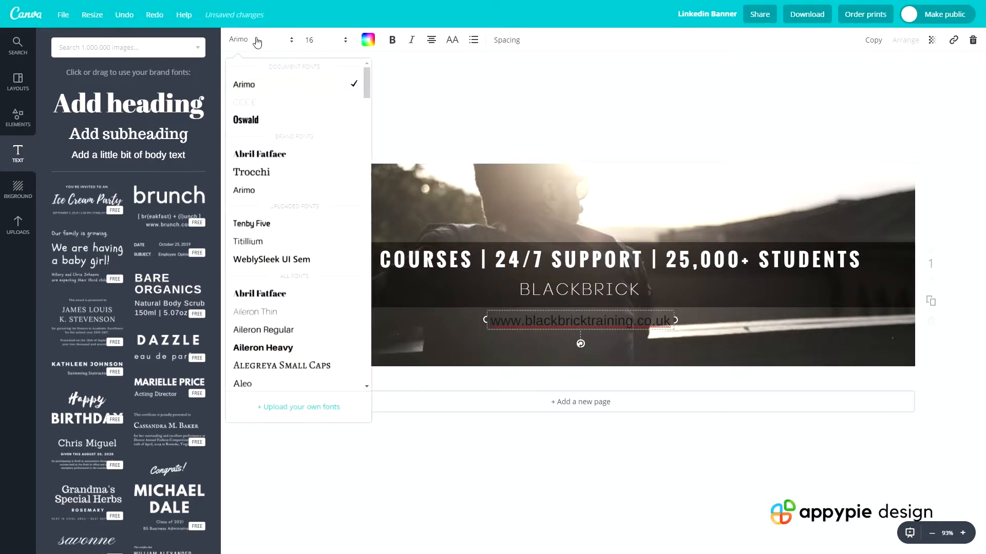
pyautogui.click(247, 119)
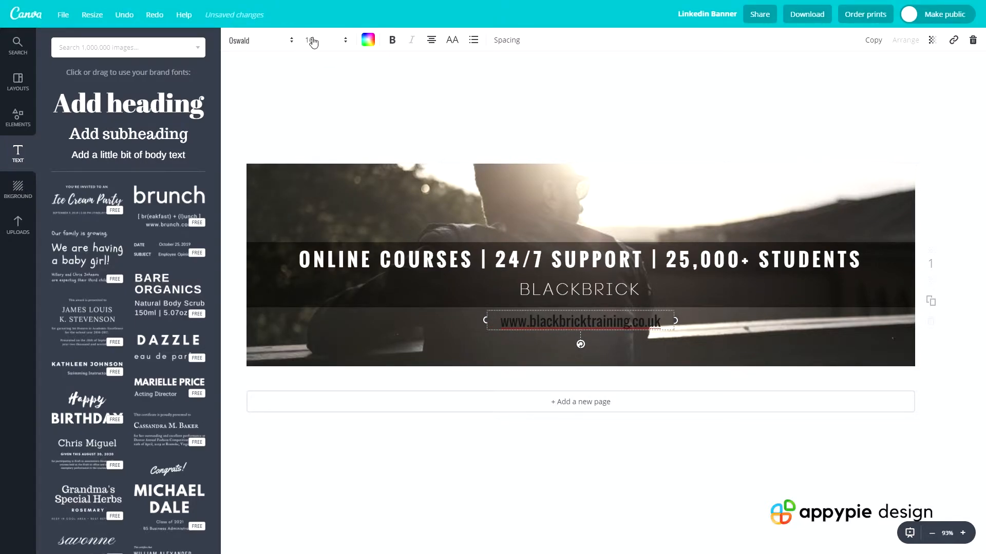
pyautogui.click(368, 40)
pyautogui.click(462, 212)
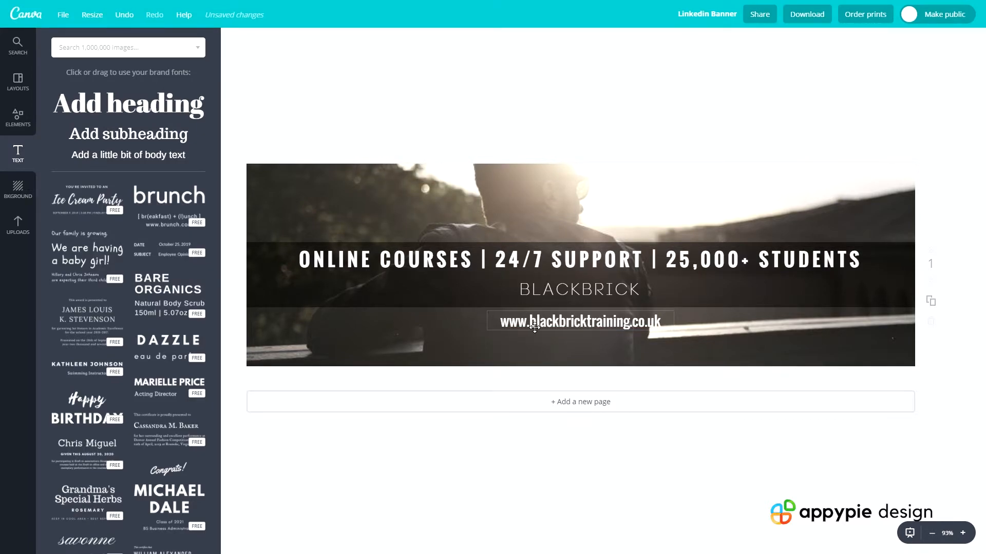
# Try the Code font on the website line and switch the line to Arimo
pyautogui.click(266, 40)
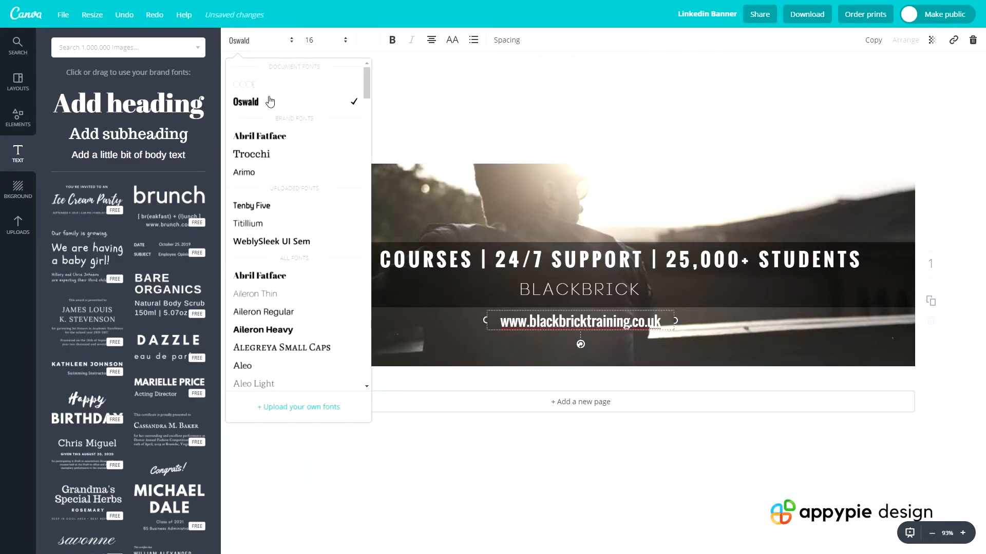
pyautogui.click(272, 91)
pyautogui.click(267, 40)
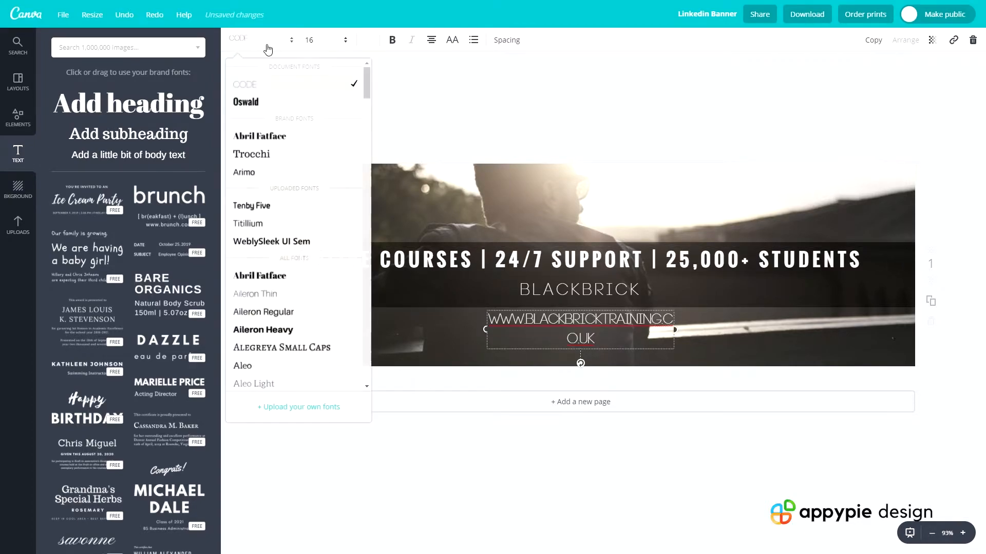
pyautogui.click(278, 173)
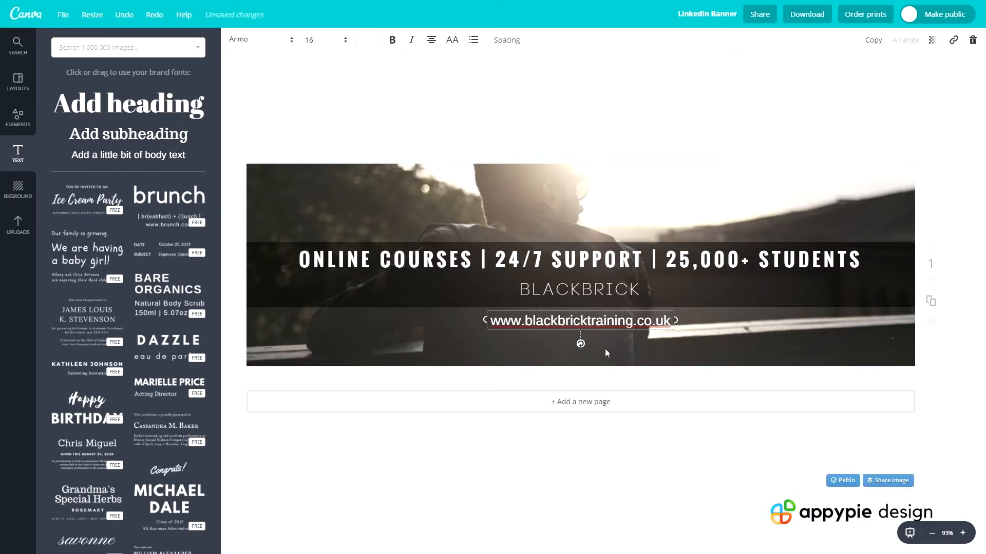
# Italicise the website line and nudge it slightly upward toward the dark band
pyautogui.click(410, 41)
pyautogui.click(495, 158)
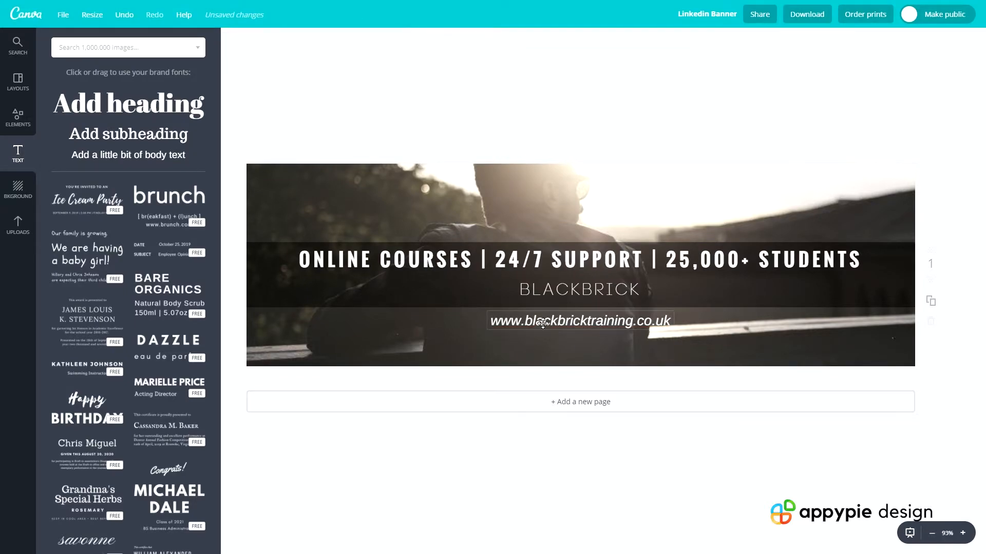
pyautogui.moveTo(551, 318)
pyautogui.mouseDown()
pyautogui.moveTo(553, 332)
pyautogui.moveTo(555, 317)
pyautogui.mouseUp()
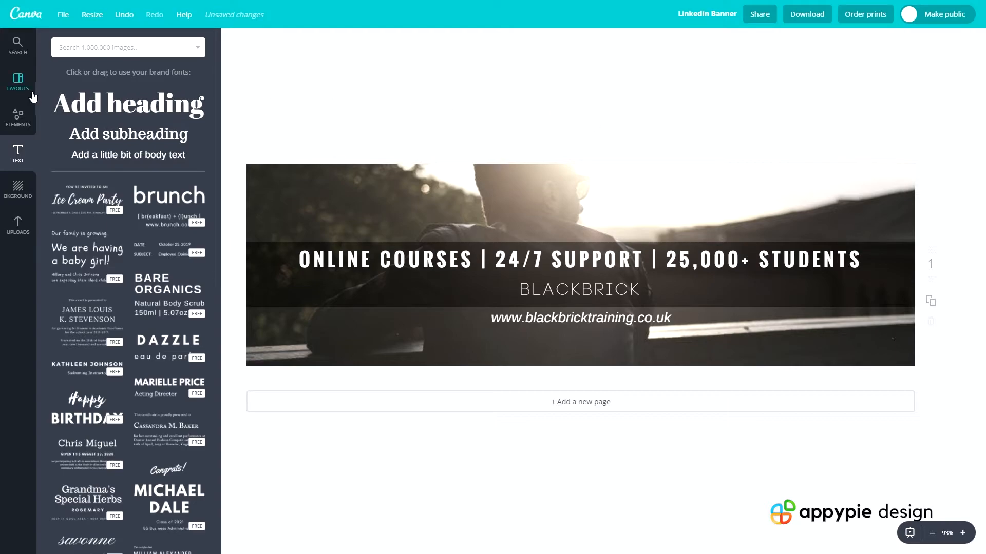
# Search the image library for "macbook"
pyautogui.click(69, 50)
pyautogui.write('ma')
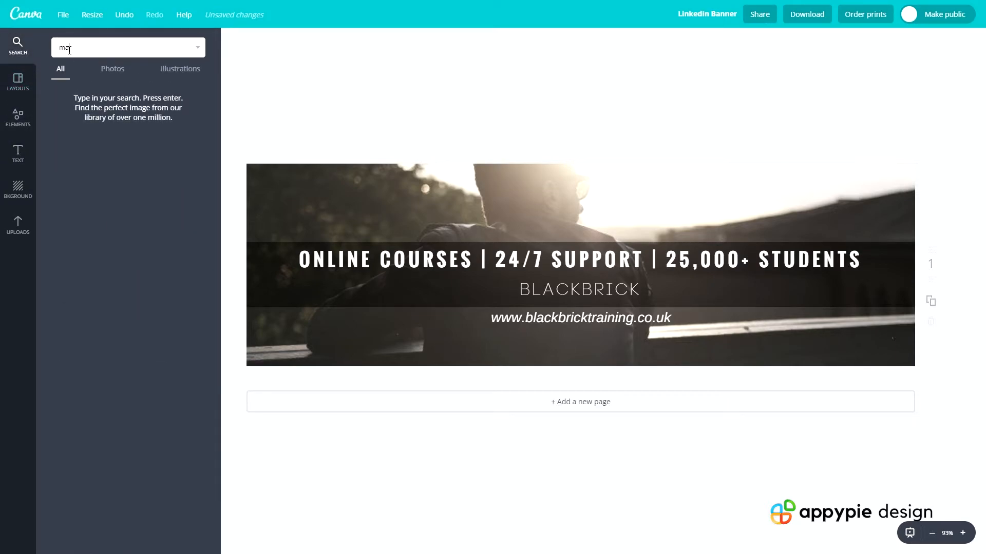
pyautogui.write('cbook')
pyautogui.press('Return')
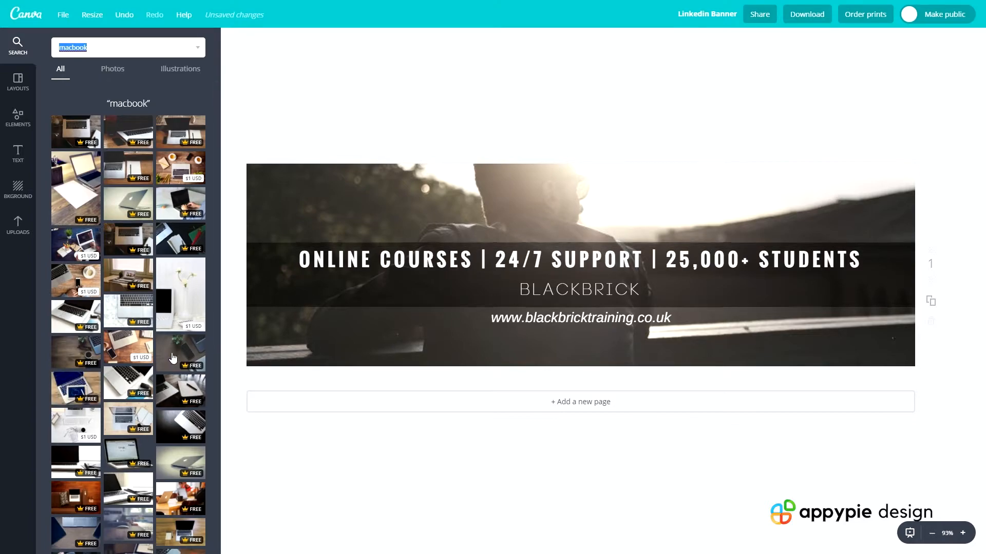
# Try several laptop photos as the banner background, including the wooden desk with glasses and coffee and the keyboard close-ups
pyautogui.scroll(-1, 152, 363)
pyautogui.moveTo(179, 303); pyautogui.dragTo(295, 230)
pyautogui.moveTo(76, 304); pyautogui.dragTo(363, 220)
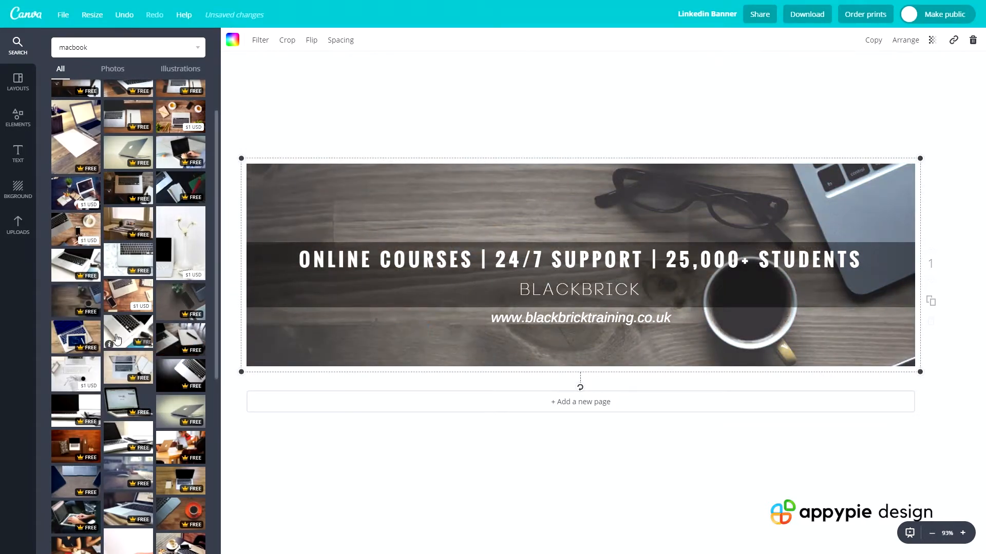
pyautogui.scroll(-1, 116, 349)
pyautogui.moveTo(182, 323); pyautogui.dragTo(302, 237)
pyautogui.scroll(-1, 121, 351)
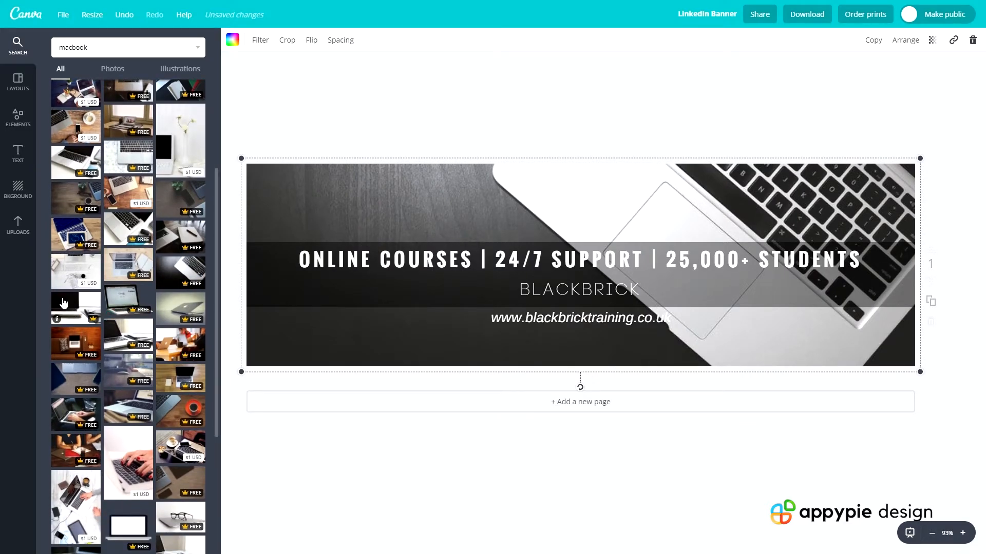
pyautogui.moveTo(61, 307); pyautogui.dragTo(263, 245)
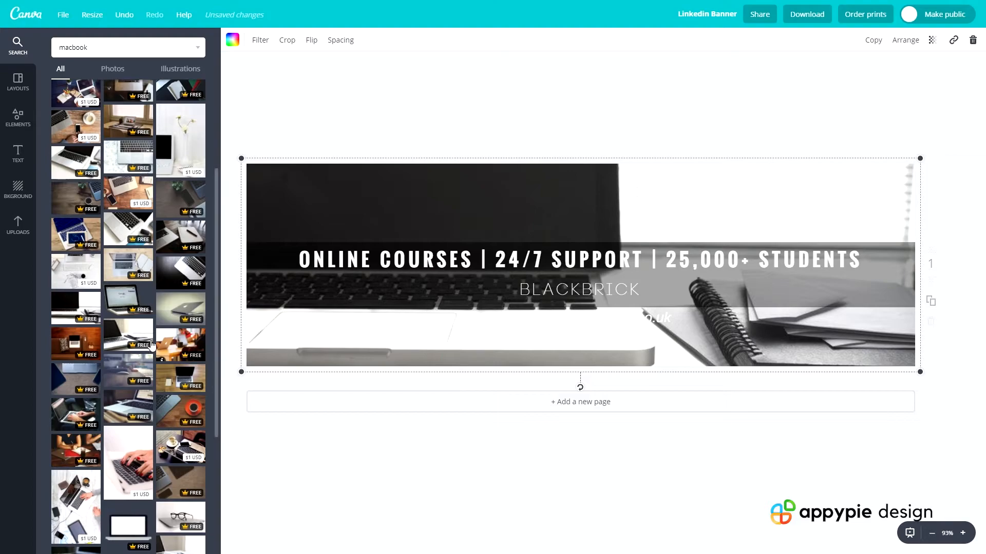
pyautogui.moveTo(122, 344); pyautogui.dragTo(293, 233)
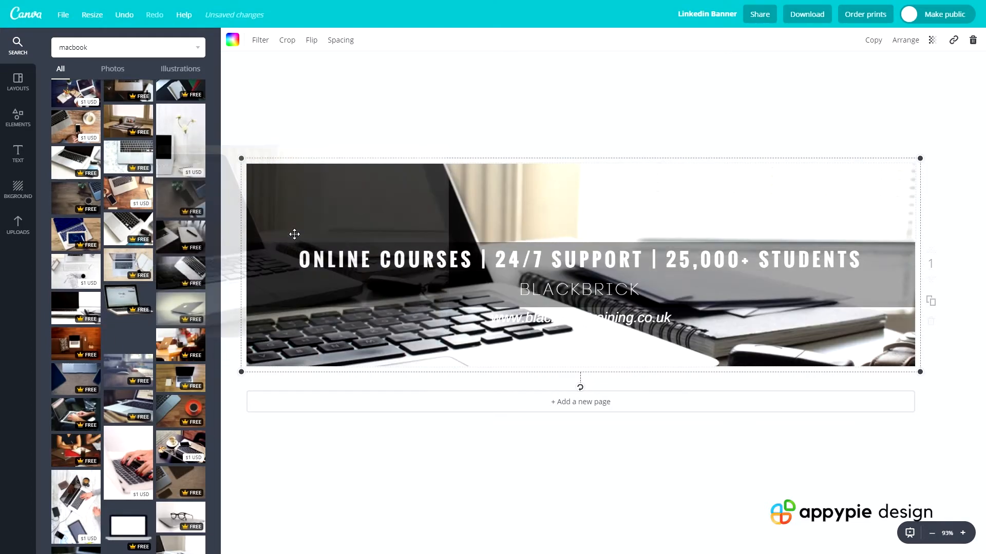
# Replace the banner background with the blurred photo of a silver laptop and phone on a dark wooden desk
pyautogui.scroll(3, 153, 219)
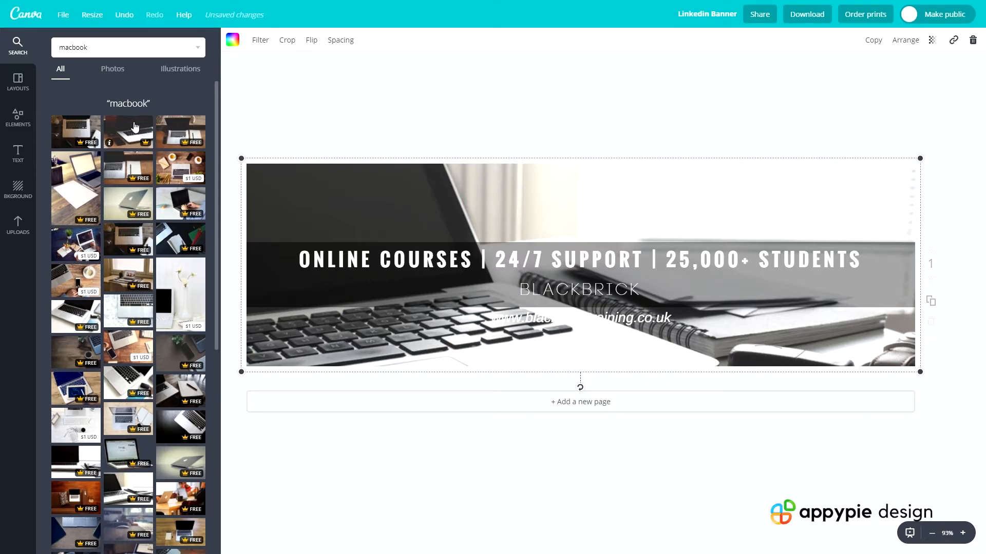
pyautogui.moveTo(126, 131); pyautogui.dragTo(273, 190)
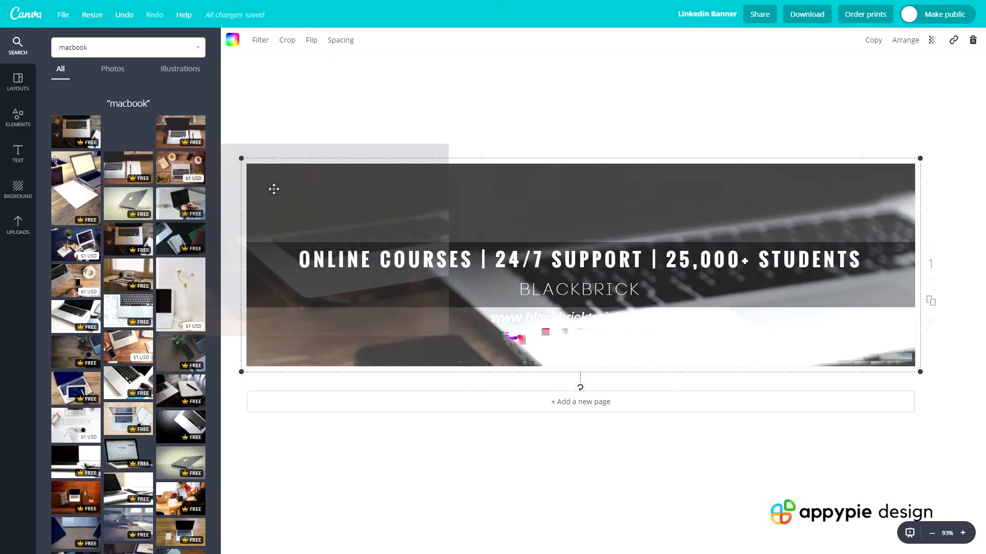
pyautogui.click(568, 137)
# Set the website line's text colour to black
pyautogui.click(601, 316)
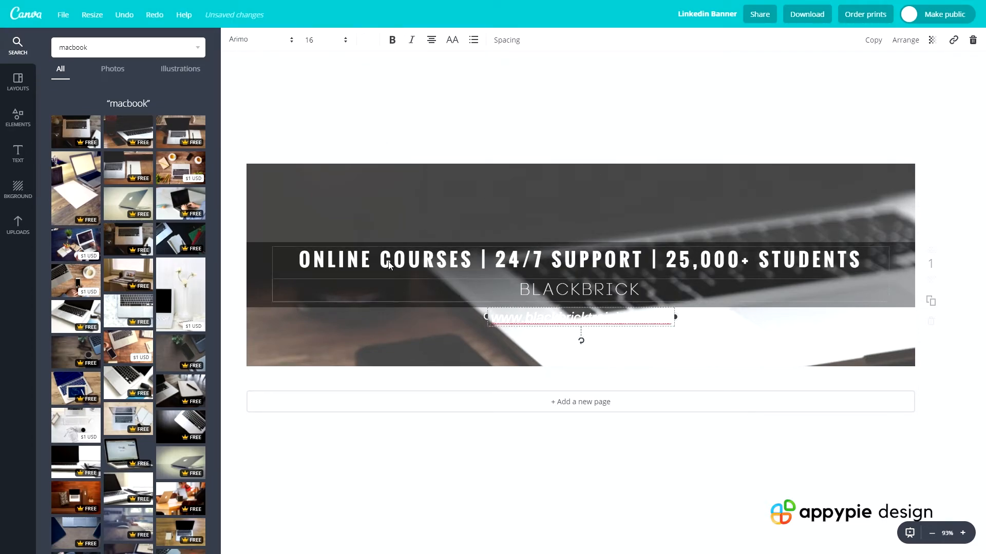
pyautogui.click(376, 45)
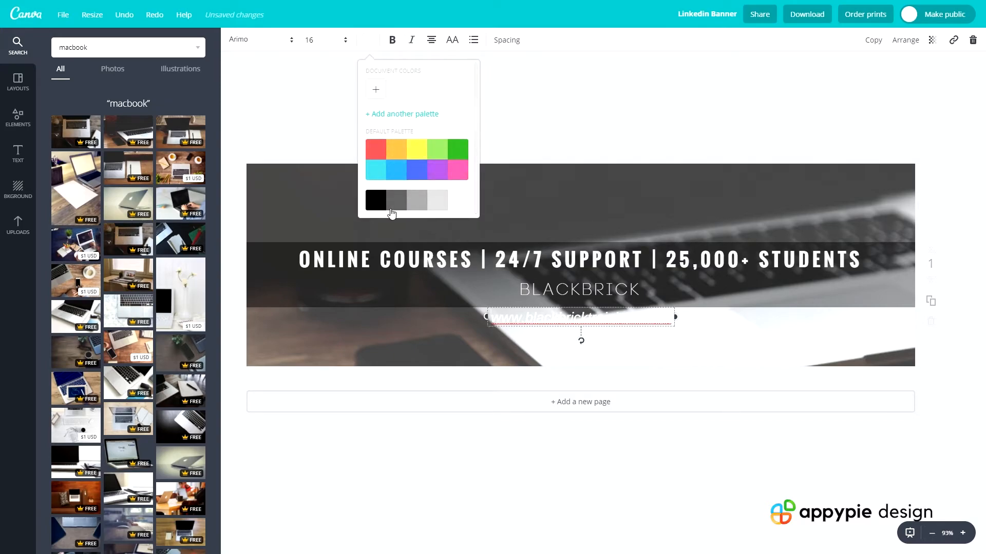
pyautogui.click(375, 202)
pyautogui.click(554, 85)
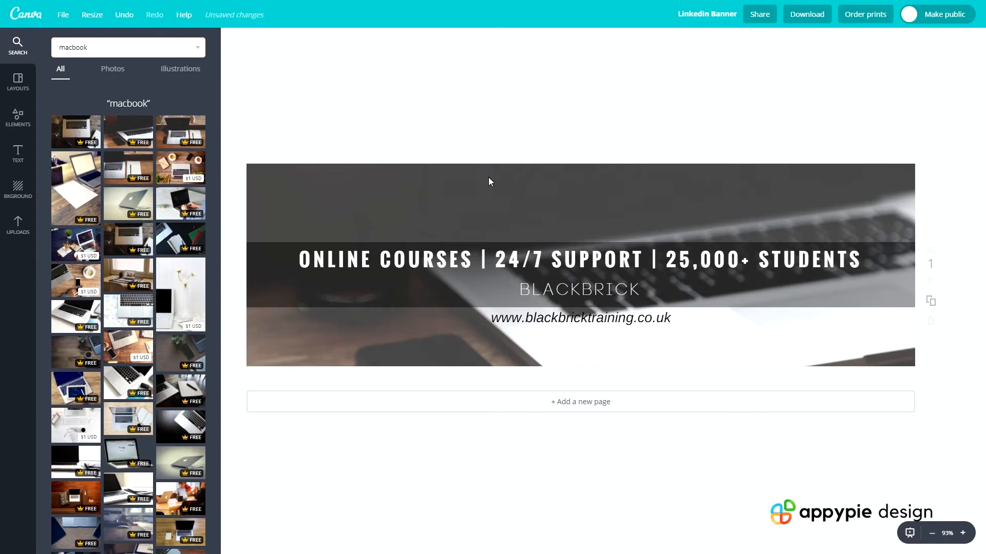
# Change the website line's font to Titillium
pyautogui.click(503, 319)
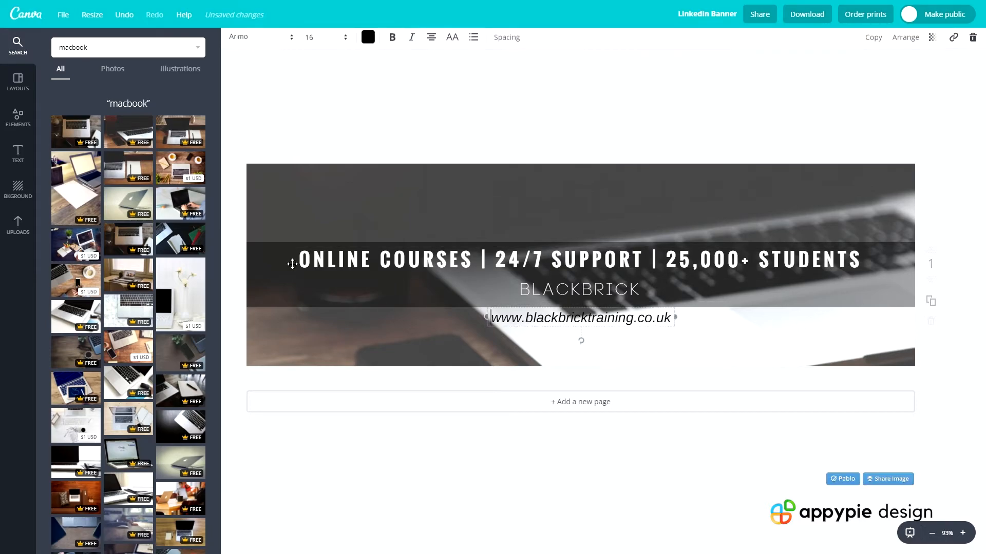
pyautogui.click(246, 47)
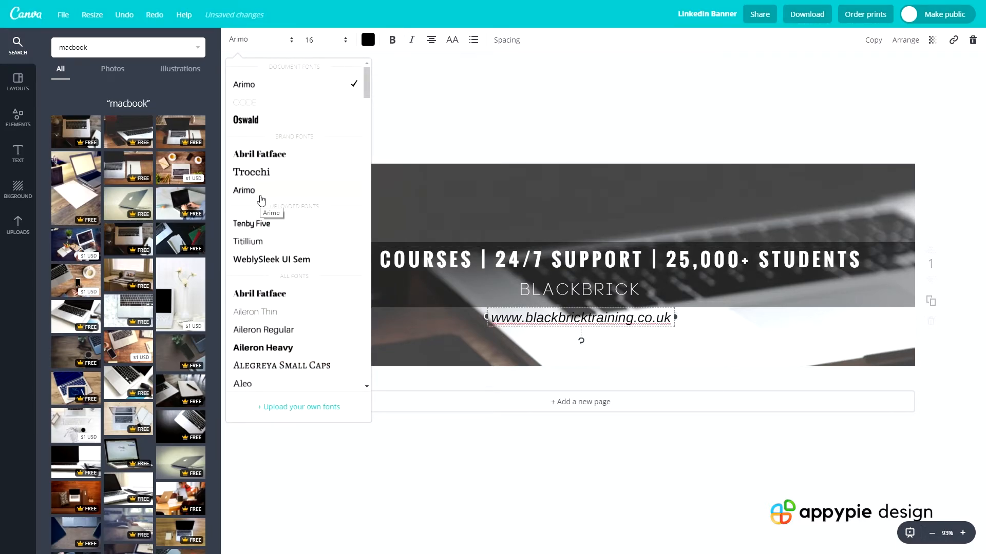
pyautogui.click(250, 241)
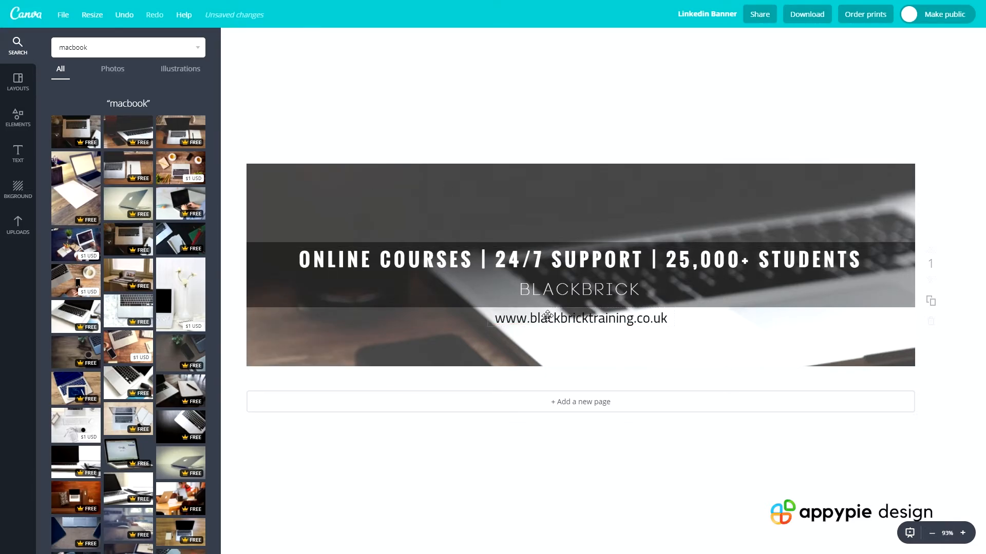
# Change the website line's font to a thin, light sans-serif that displays in italics
pyautogui.click(264, 45)
pyautogui.scroll(-5, 262, 102)
pyautogui.click(264, 105)
pyautogui.click(503, 92)
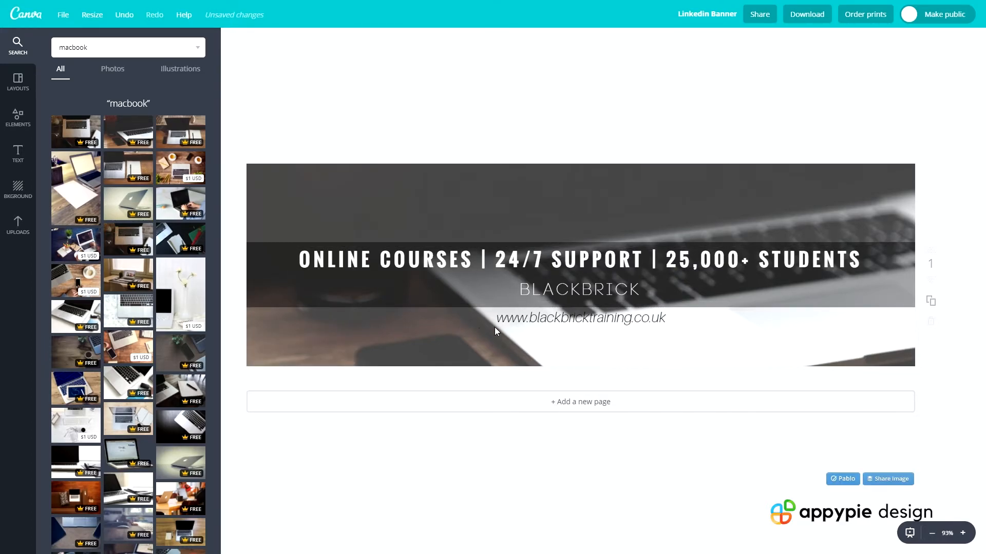
pyautogui.click(616, 290)
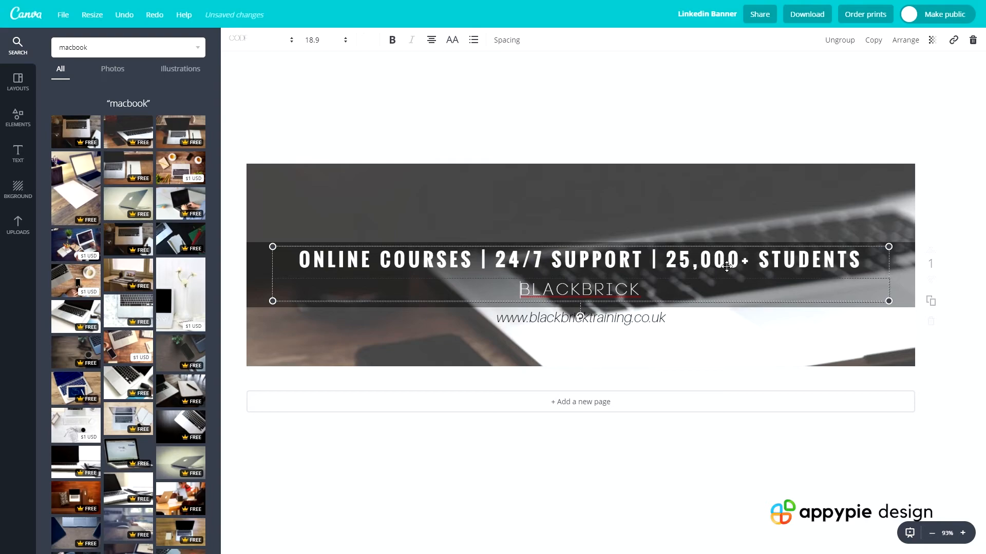
pyautogui.click(533, 116)
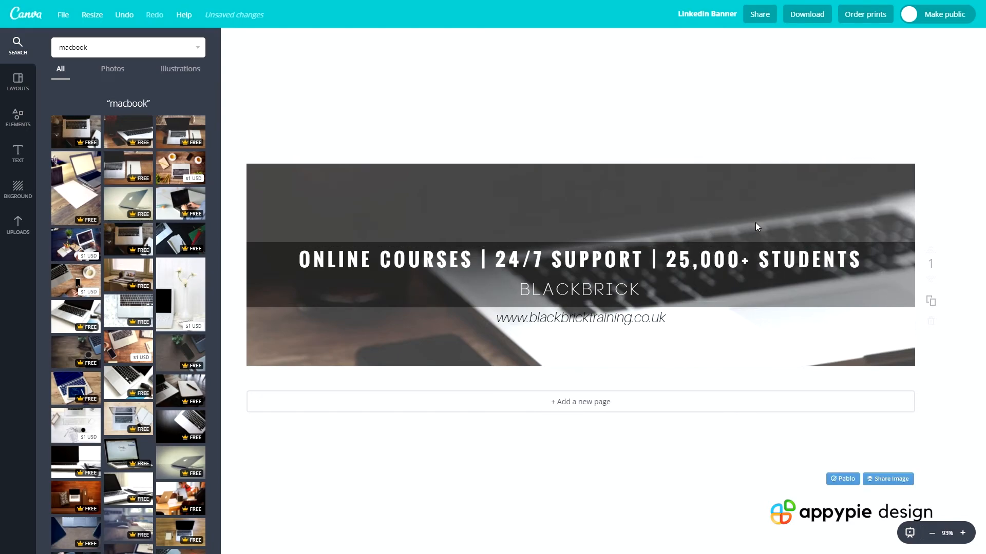
# Try the desk photo with the notebook and green cutting mat as the background and undo the replacement
pyautogui.moveTo(177, 240); pyautogui.dragTo(333, 200)
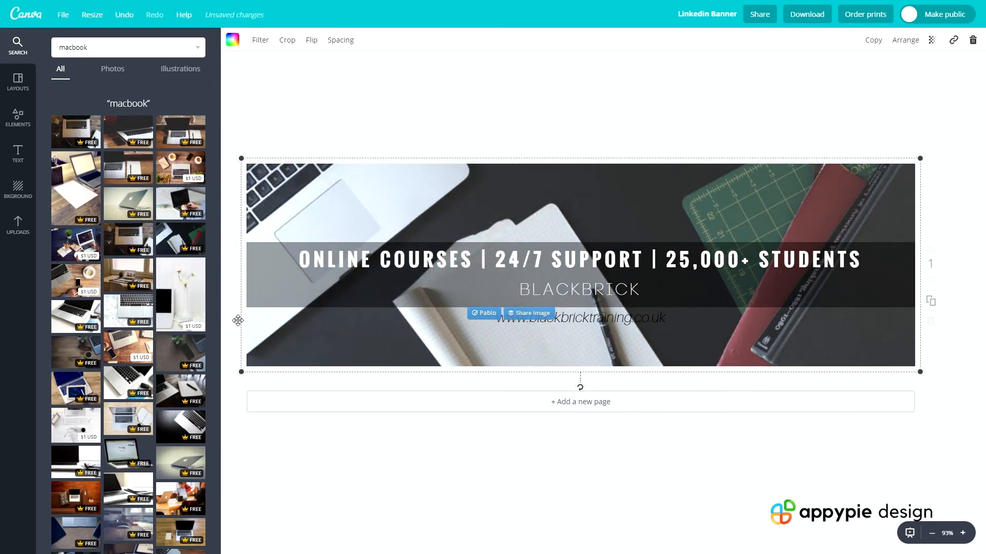
pyautogui.hotkey('ctrl', 'z')
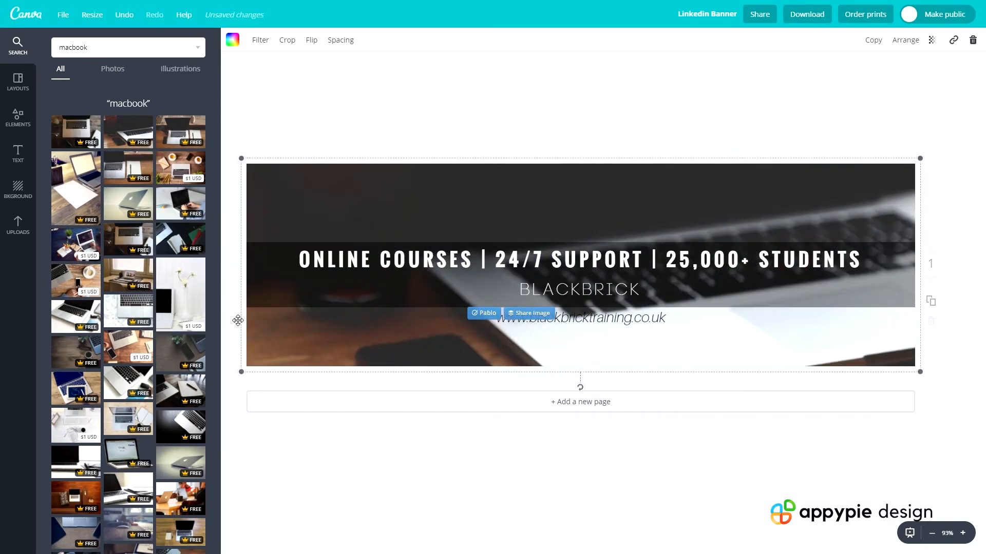
pyautogui.click(478, 146)
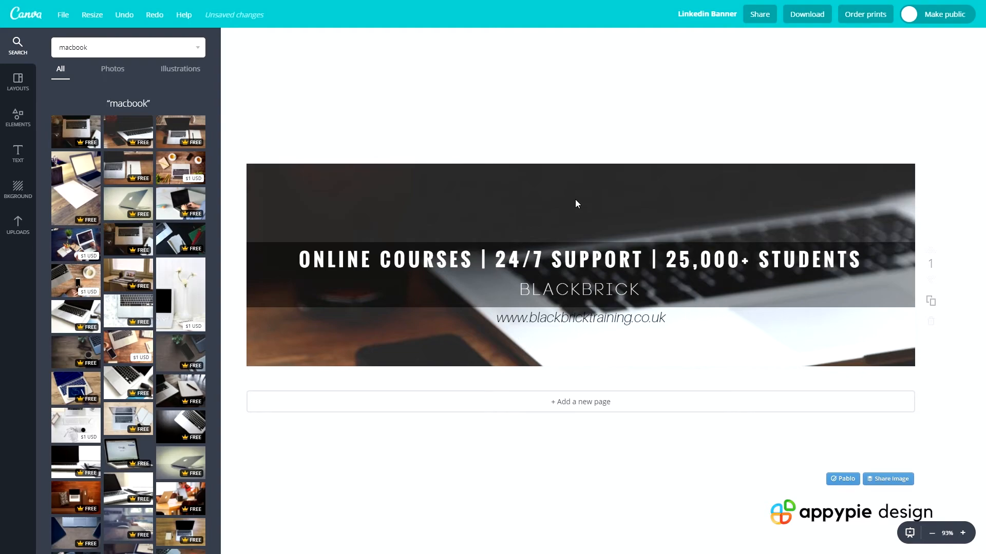
# Browse the ready-made LinkedIn banner layouts for alternative design ideas
pyautogui.click(18, 81)
pyautogui.scroll(-5, 128, 308)
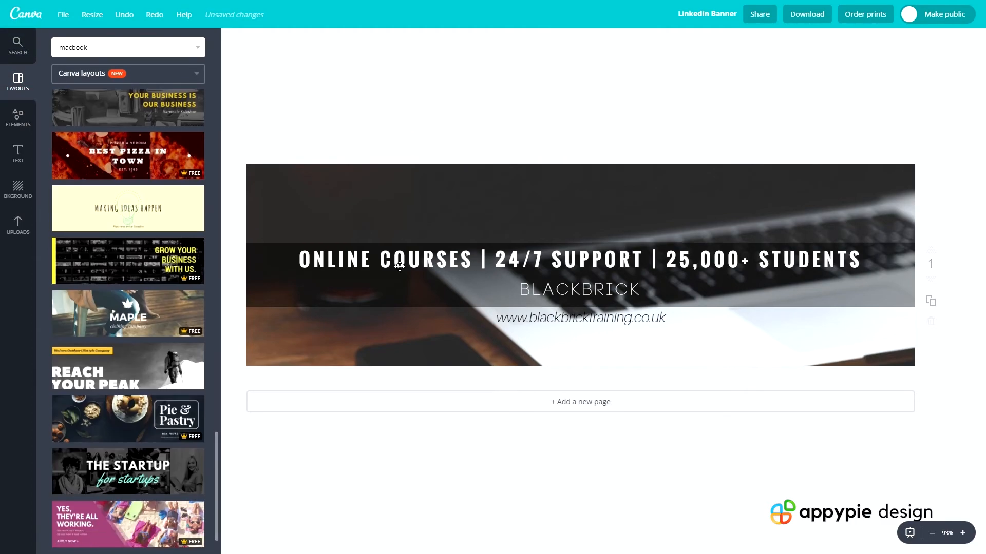
pyautogui.scroll(-4, 126, 307)
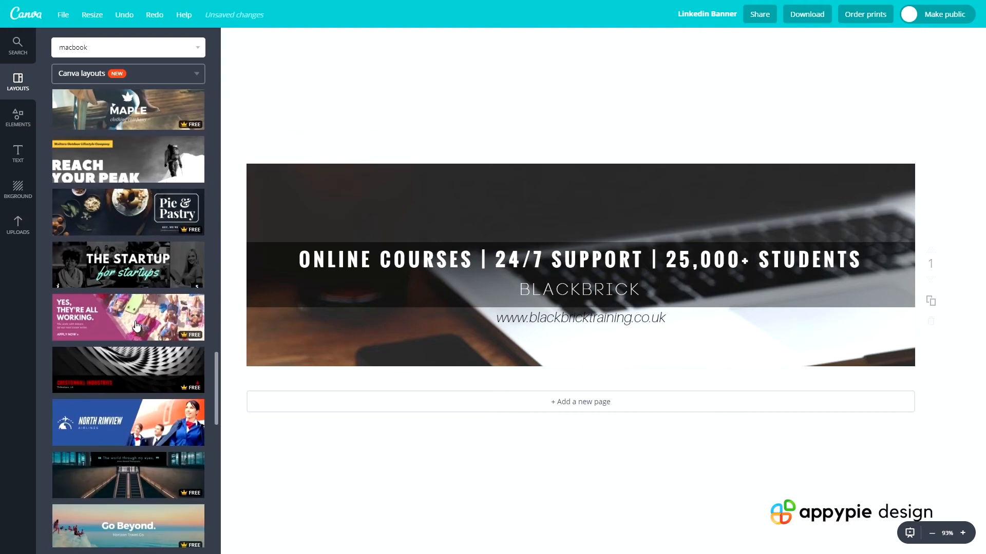
pyautogui.scroll(-4, 127, 306)
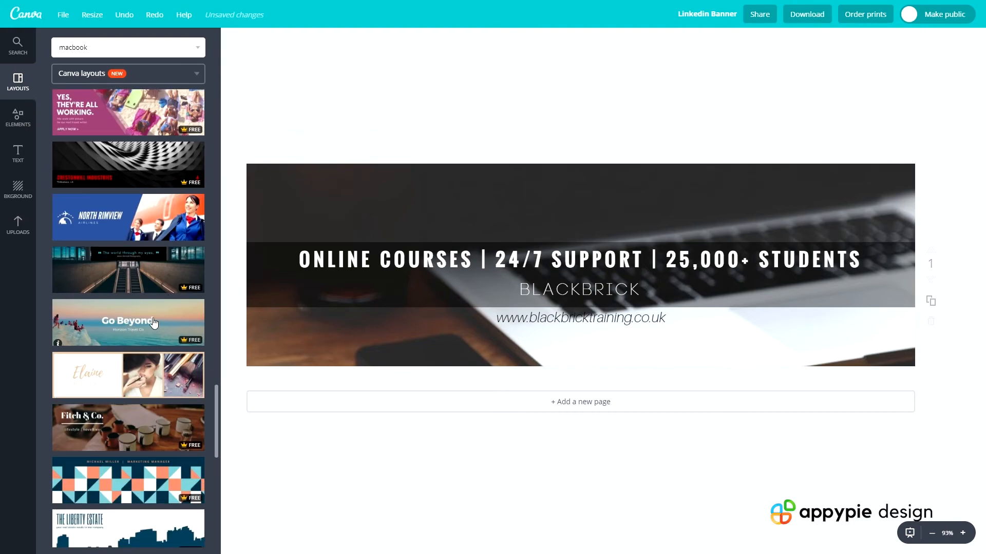
pyautogui.scroll(-1, 158, 380)
pyautogui.scroll(-8, 154, 380)
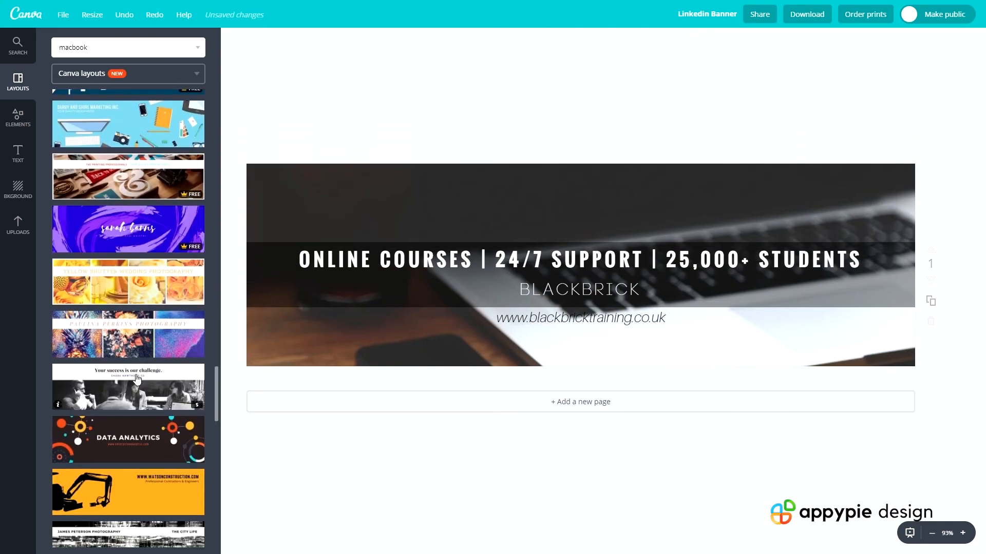
pyautogui.scroll(-4, 139, 380)
pyautogui.scroll(6, 146, 375)
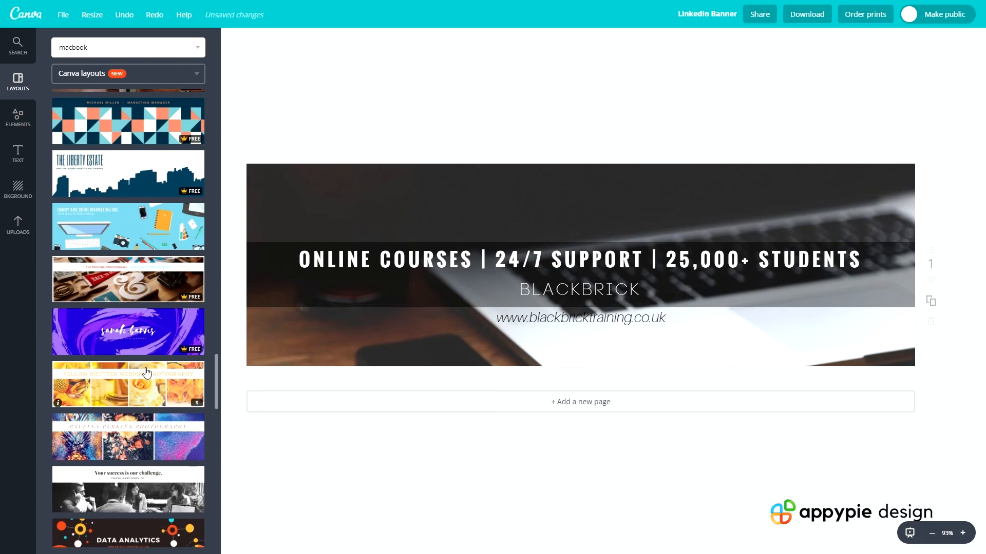
pyautogui.scroll(4, 146, 371)
pyautogui.scroll(3, 175, 307)
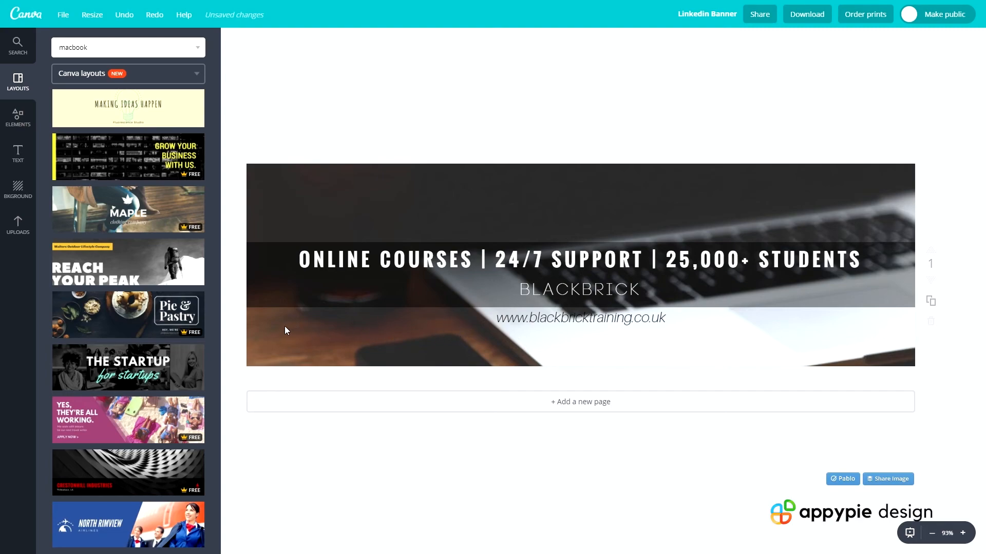
pyautogui.scroll(5, 149, 149)
# Search the image library for "instagram" and return to the ready-made layouts
pyautogui.click(93, 48)
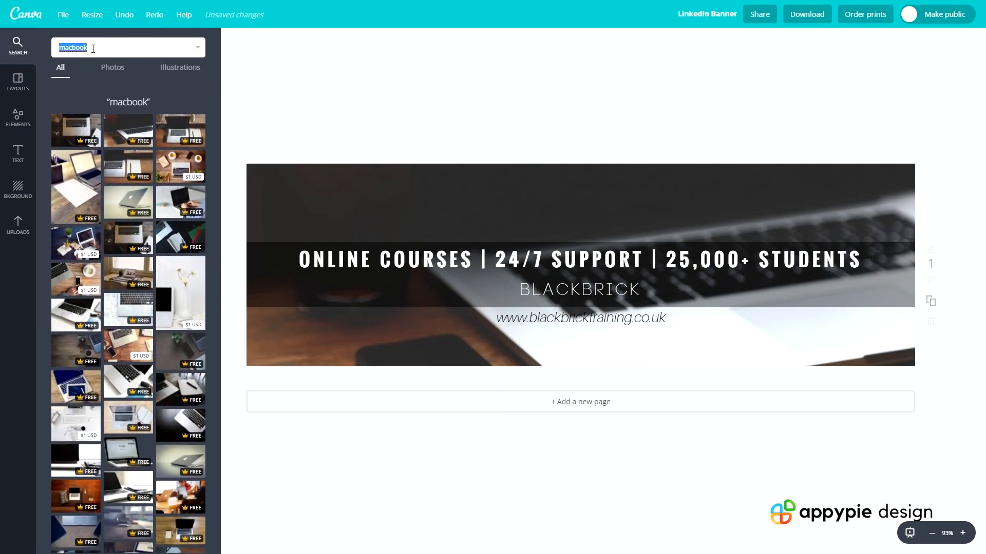
pyautogui.press('BackSpace')
pyautogui.write('instagram')
pyautogui.press('Return')
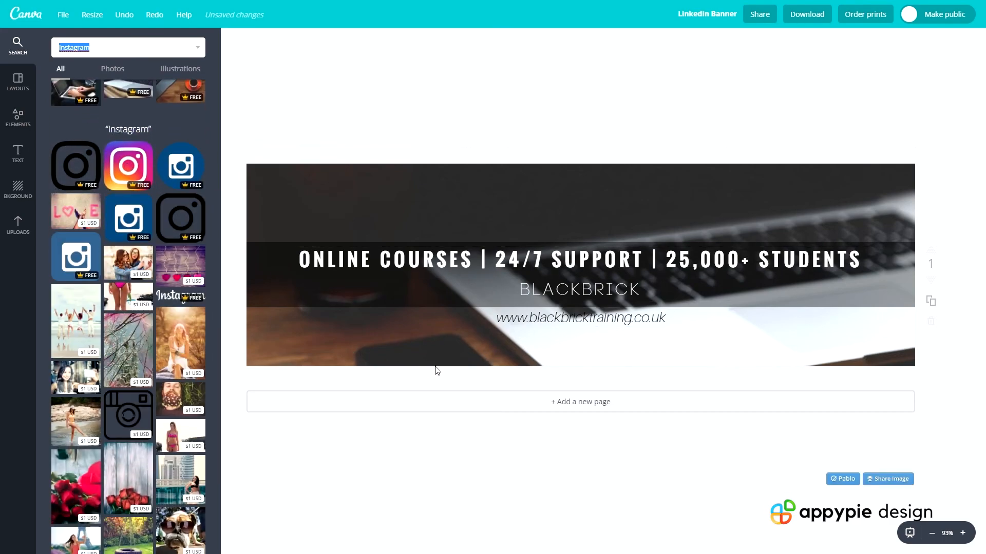
pyautogui.click(20, 80)
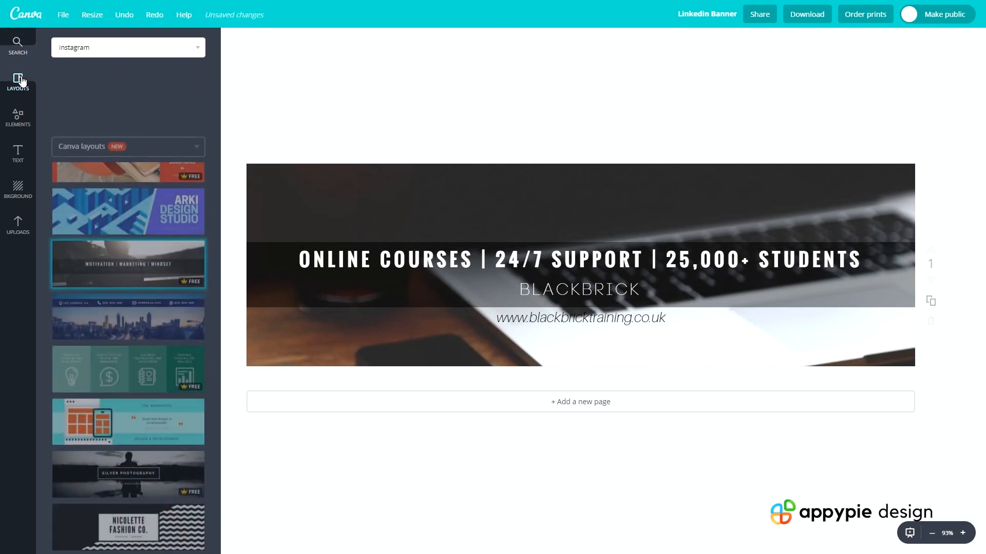